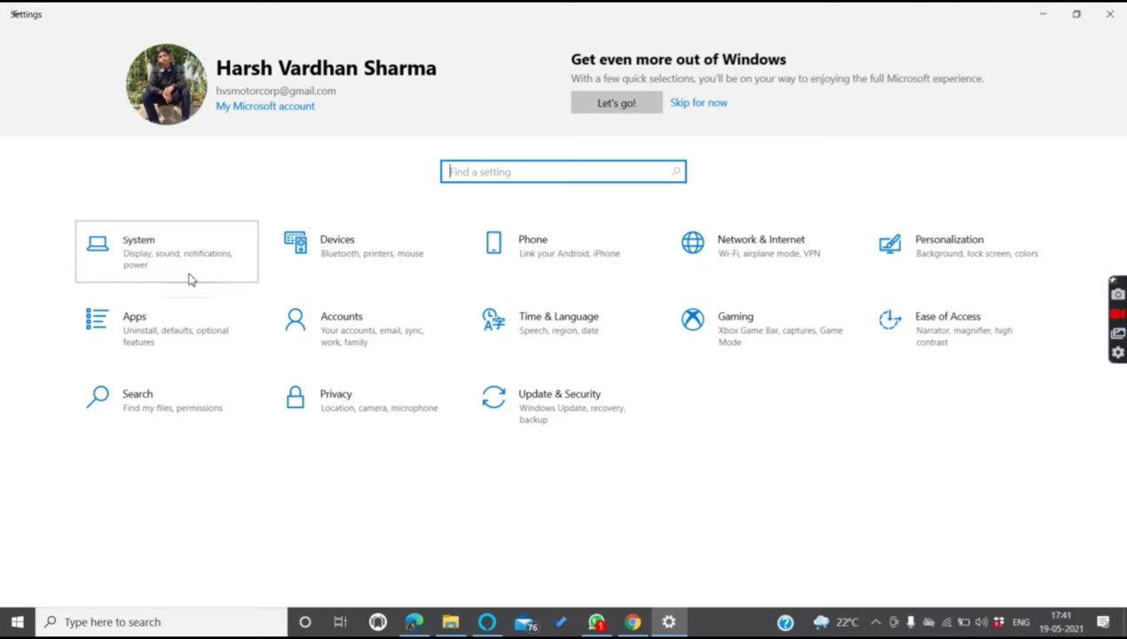
Turn off notifications from apps and other senders in the system's Notifications & actions settings
{"action": "left_click", "coordinate": [189, 279]}
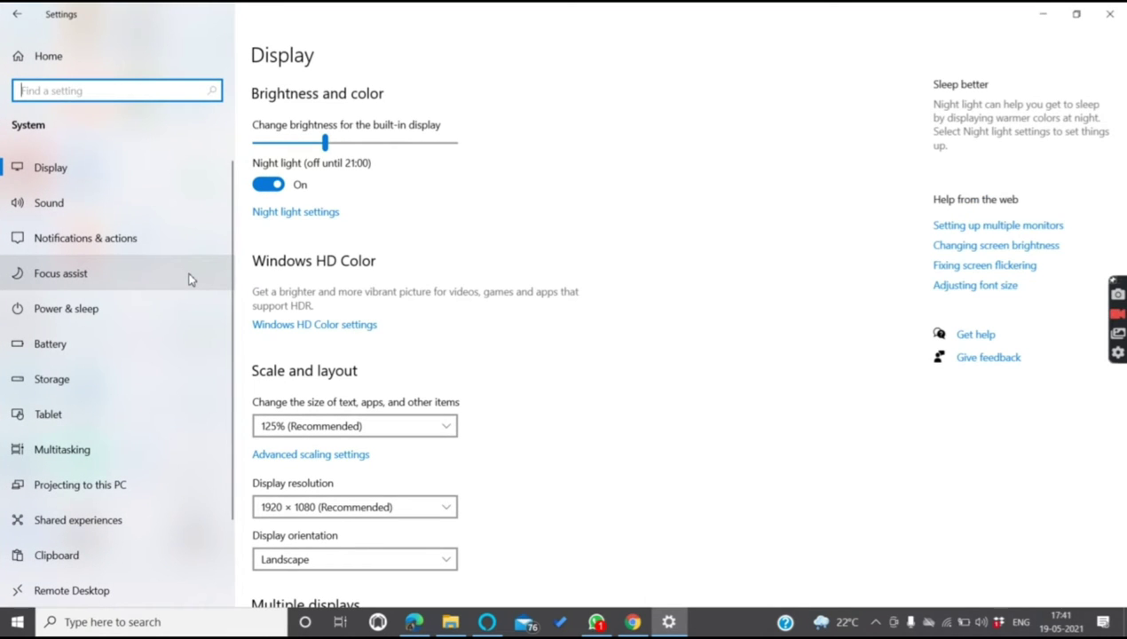
{"action": "left_click", "coordinate": [148, 237]}
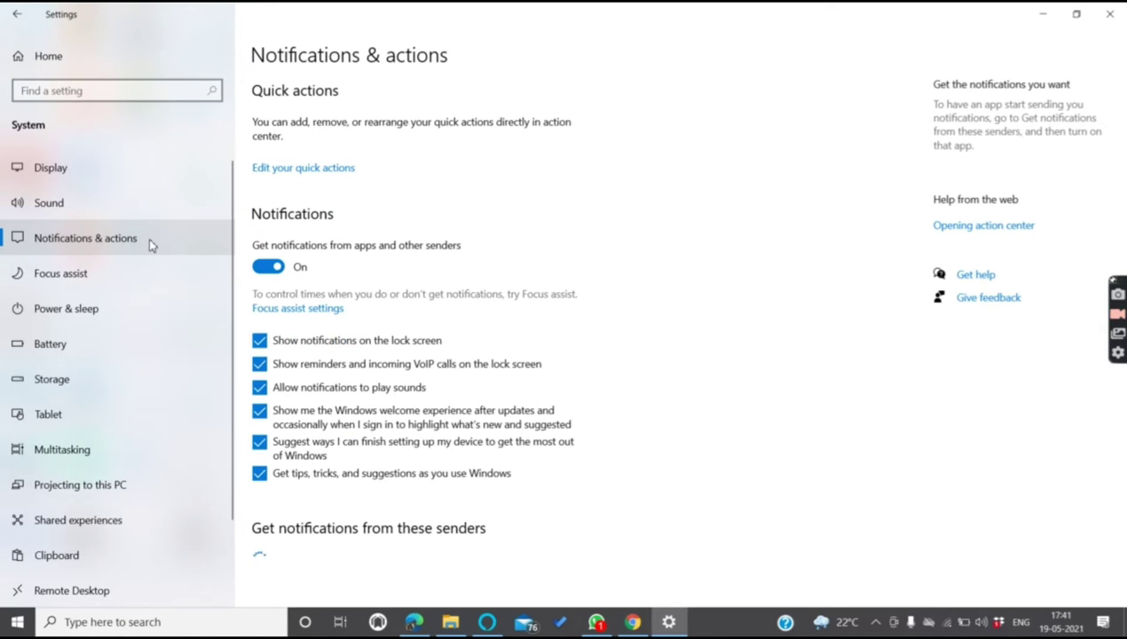
{"action": "left_click", "coordinate": [270, 268]}
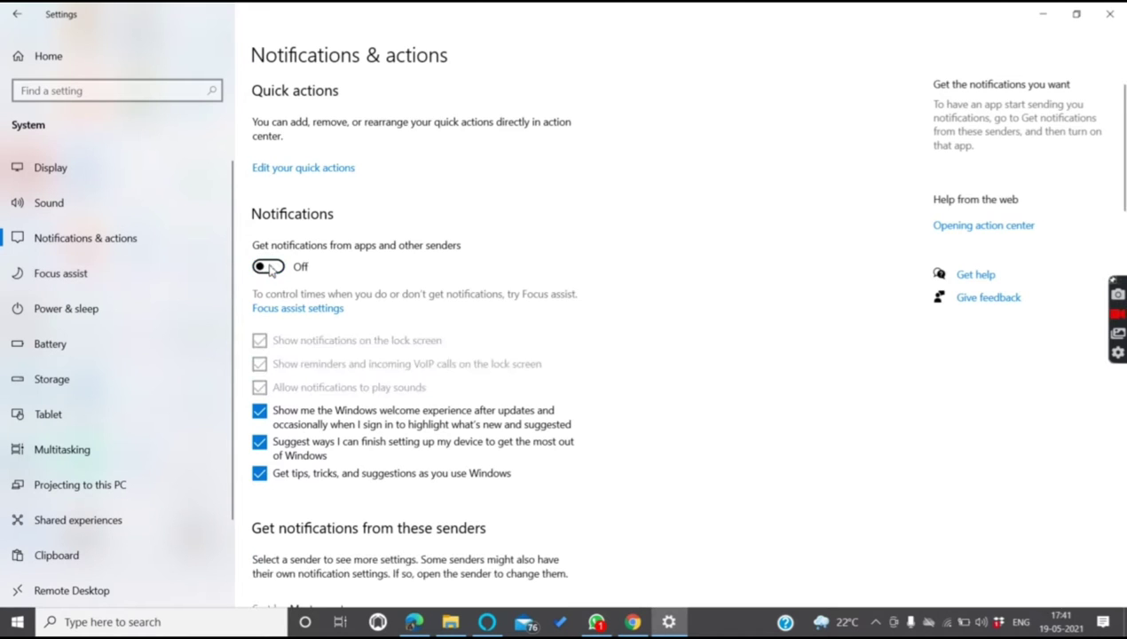
Disable Windows tips and tricks, the Windows welcome experience, and suggestions for finishing device setup
{"action": "left_click", "coordinate": [259, 476]}
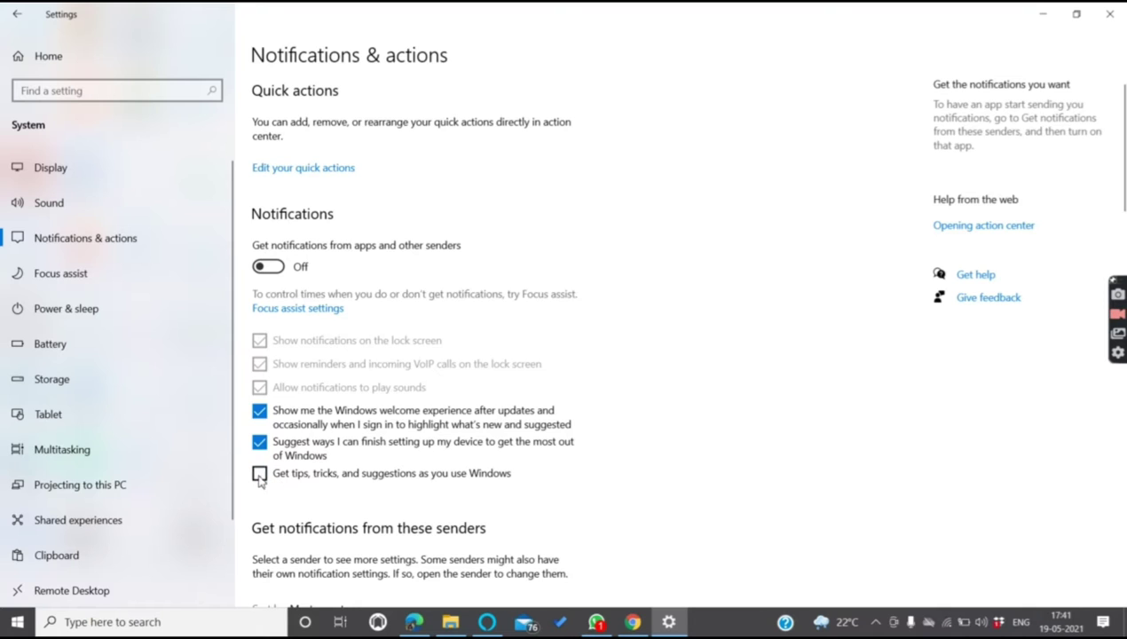
{"action": "left_click", "coordinate": [258, 413]}
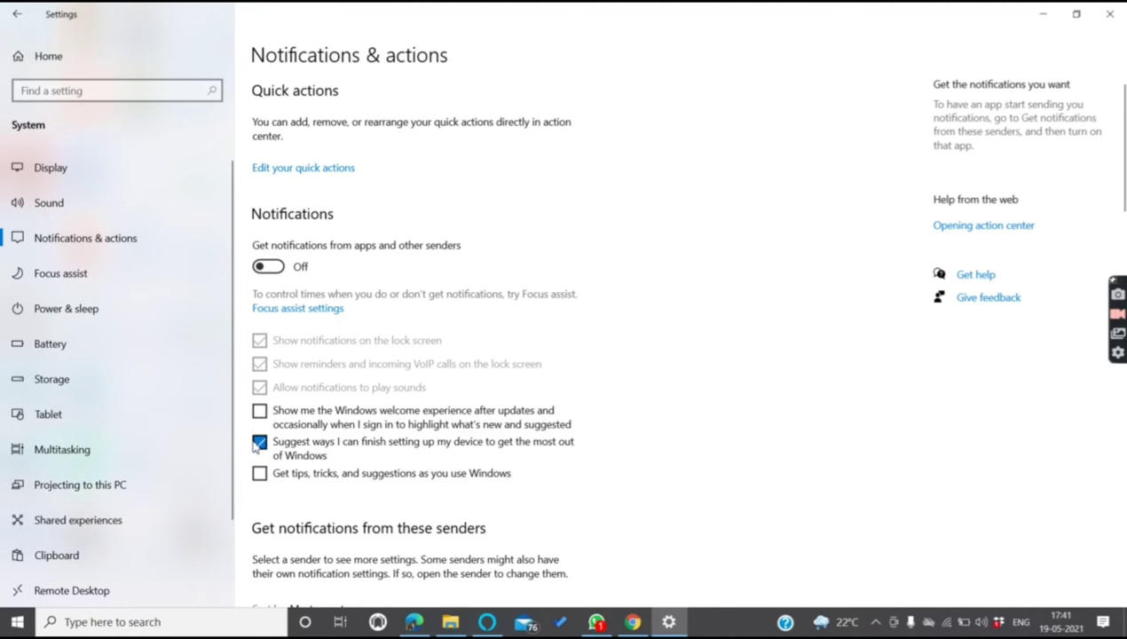
{"action": "left_click", "coordinate": [260, 444]}
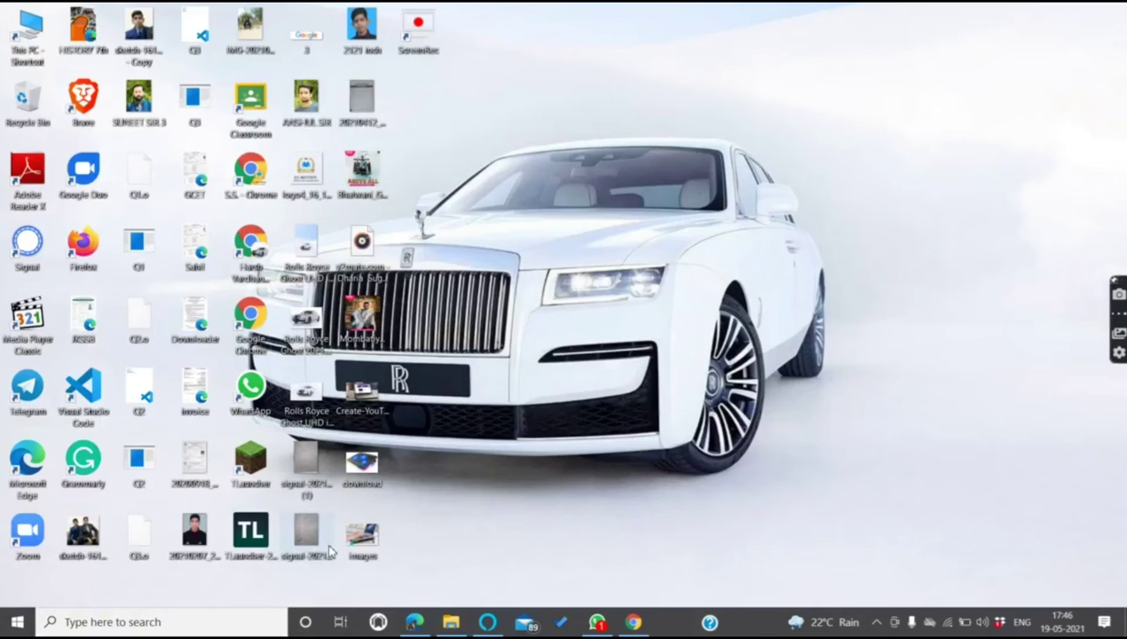
Run services.msc to open the Services console and maximize its window
{"action": "key", "text": "super+r"}
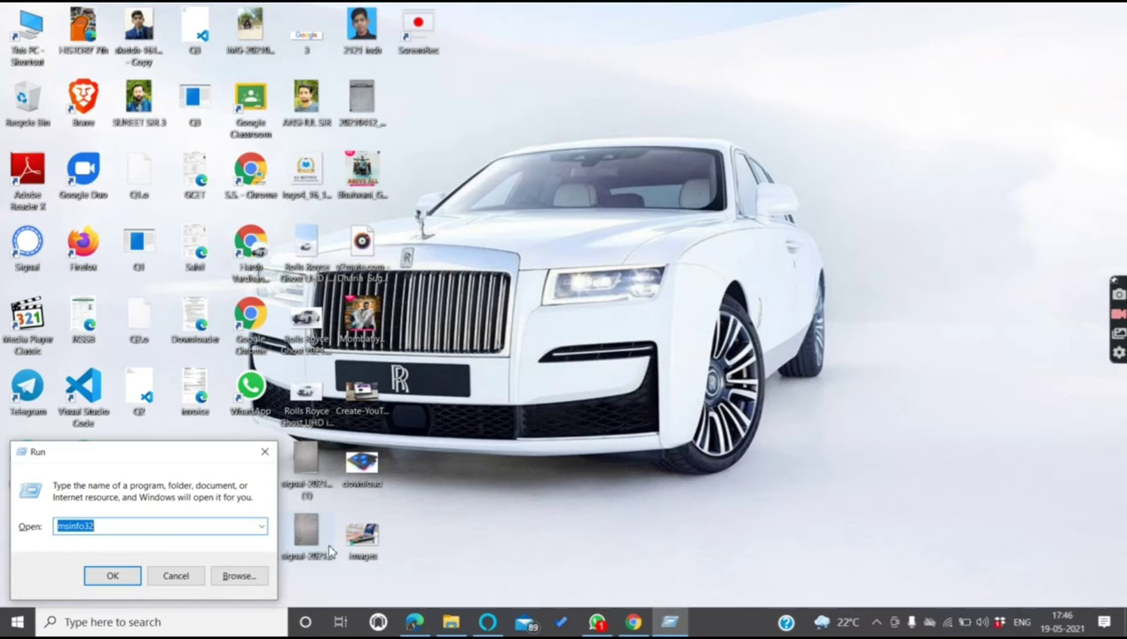
{"action": "key", "text": "BackSpace"}
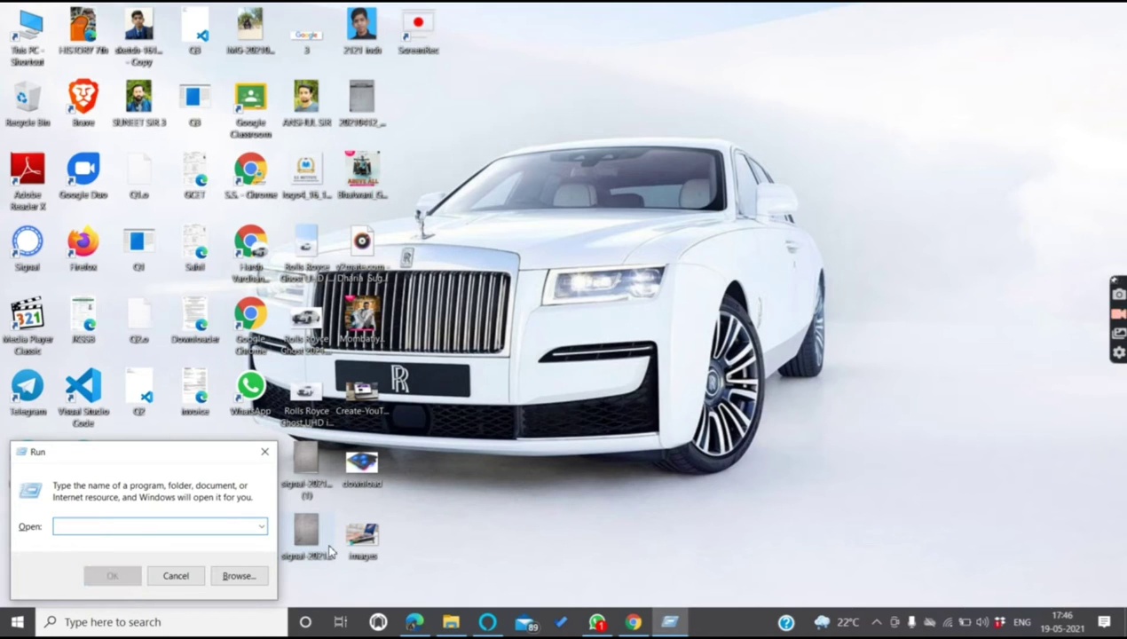
{"action": "type", "text": "servi"}
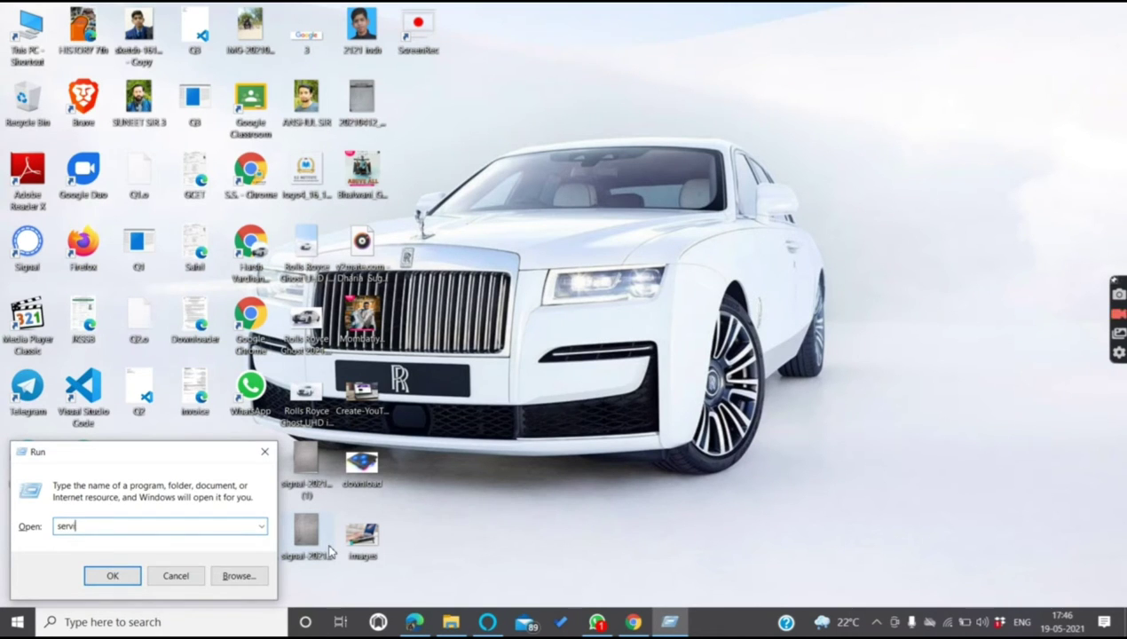
{"action": "type", "text": "ces.msc"}
{"action": "double_click", "coordinate": [89, 529]}
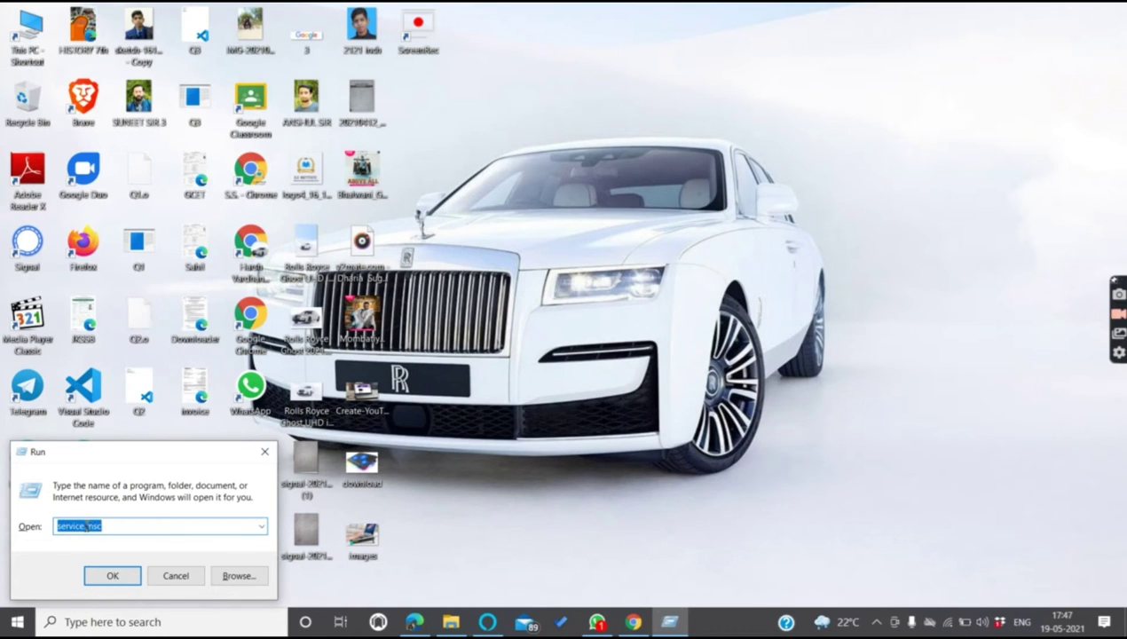
{"action": "left_click", "coordinate": [81, 526]}
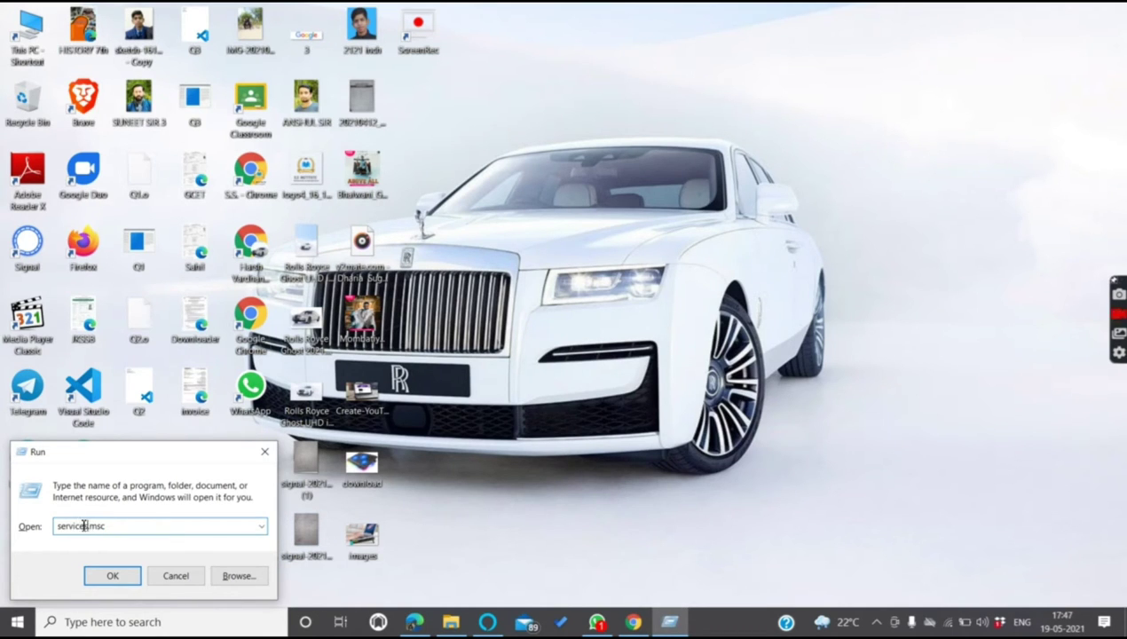
{"action": "key", "text": "Return"}
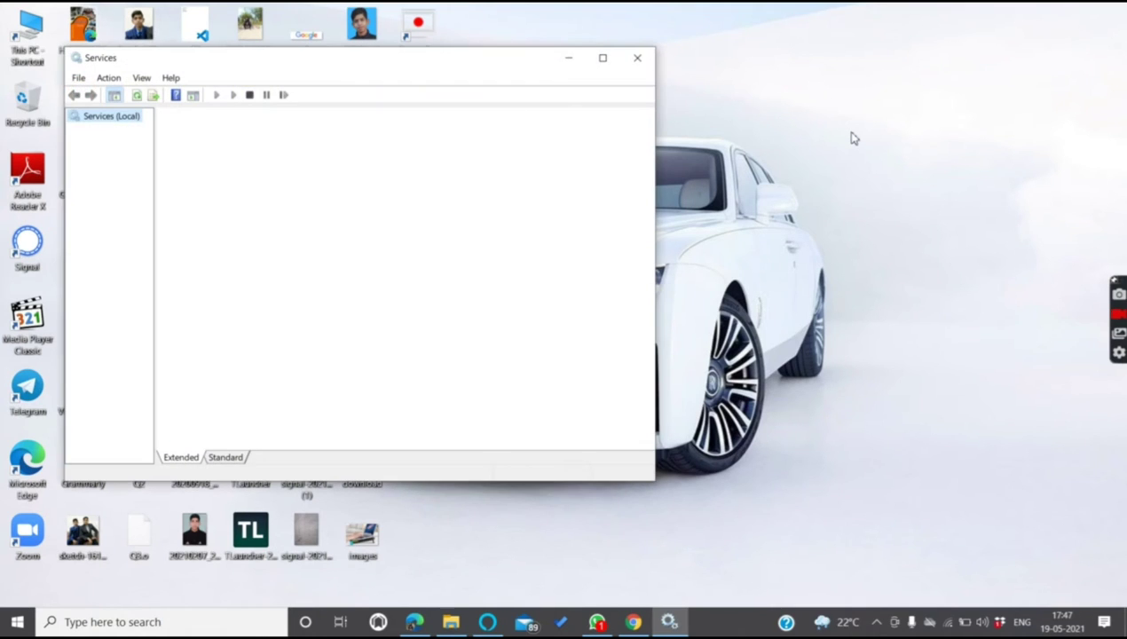
{"action": "left_click", "coordinate": [602, 58]}
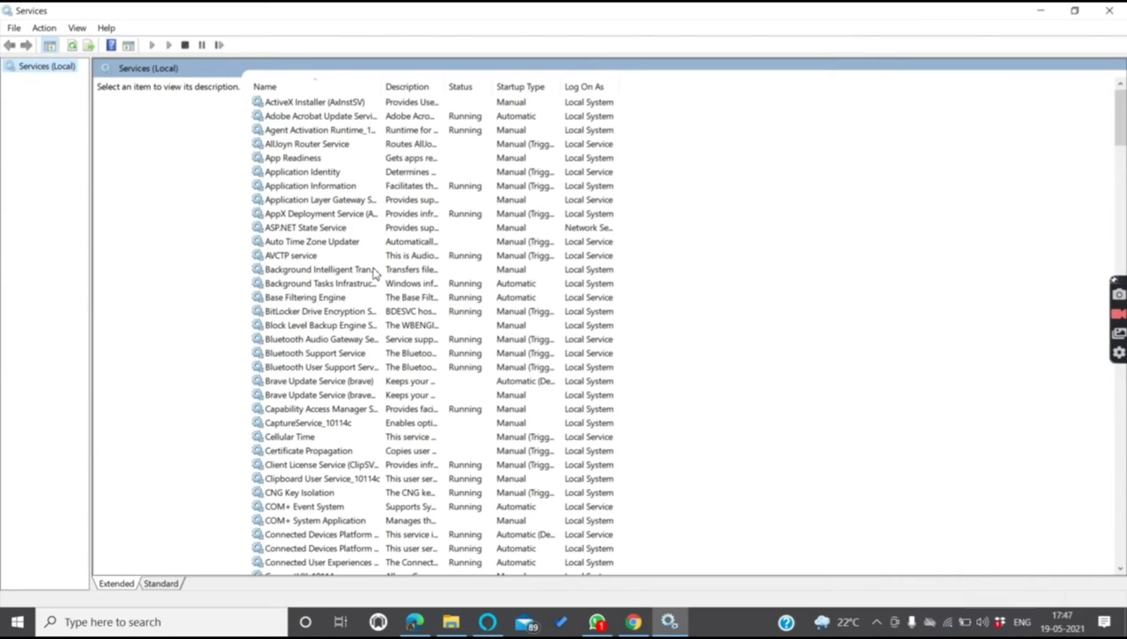
Open the properties of the Windows Update service
{"action": "scroll", "coordinate": [374, 274], "scroll_direction": "down", "scroll_amount": 20}
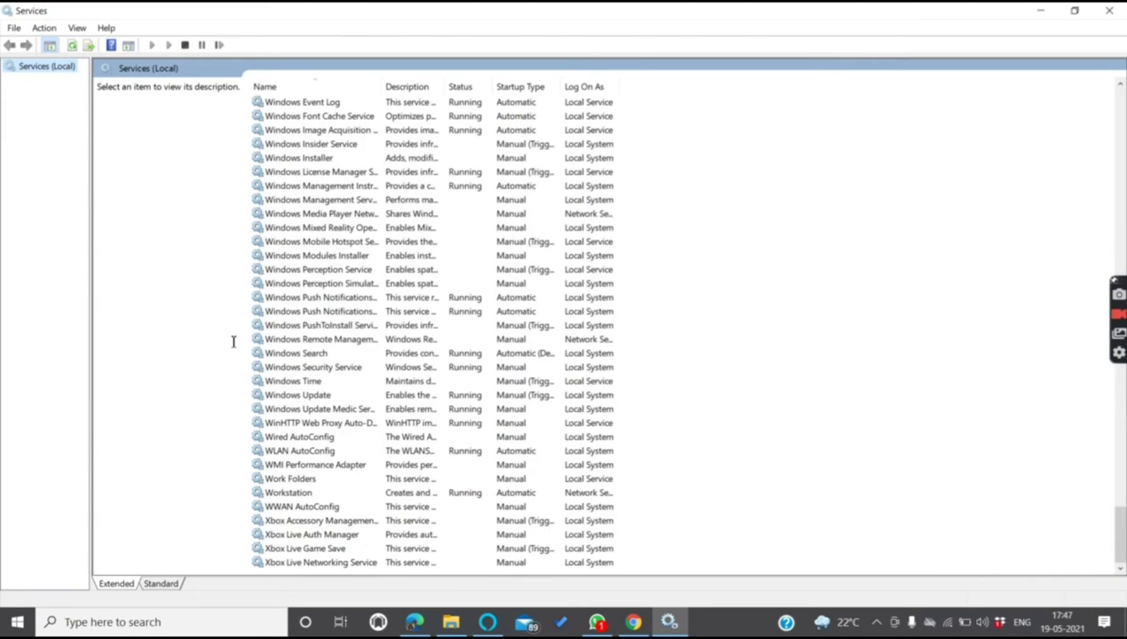
{"action": "left_click", "coordinate": [308, 396]}
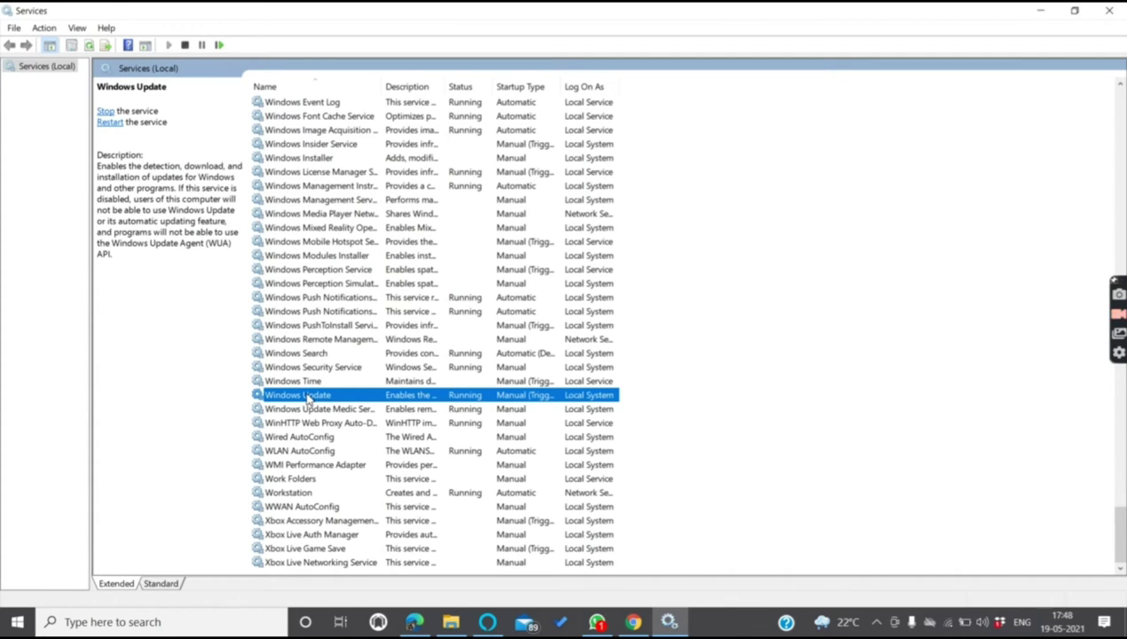
{"action": "right_click", "coordinate": [471, 398]}
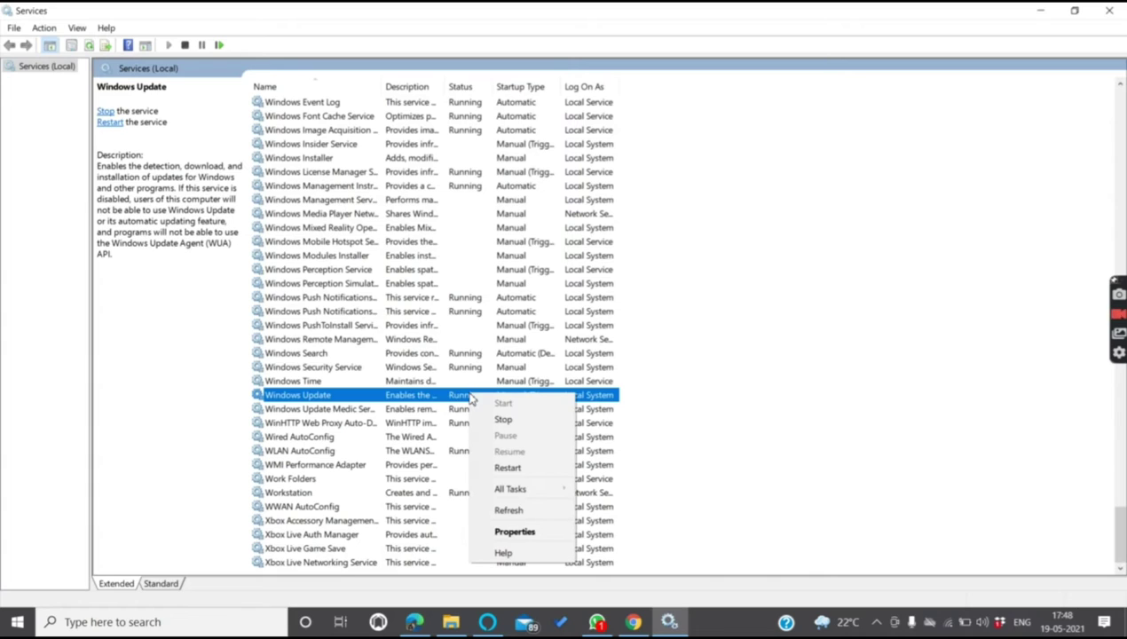
{"action": "mouse_move", "coordinate": [533, 488]}
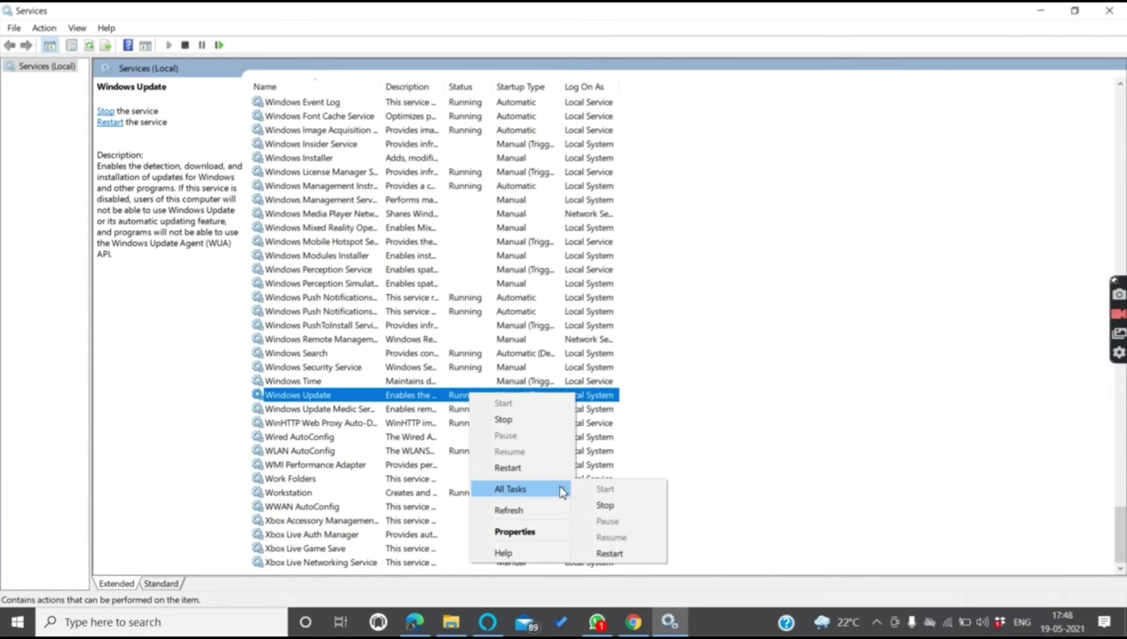
{"action": "left_click", "coordinate": [543, 534]}
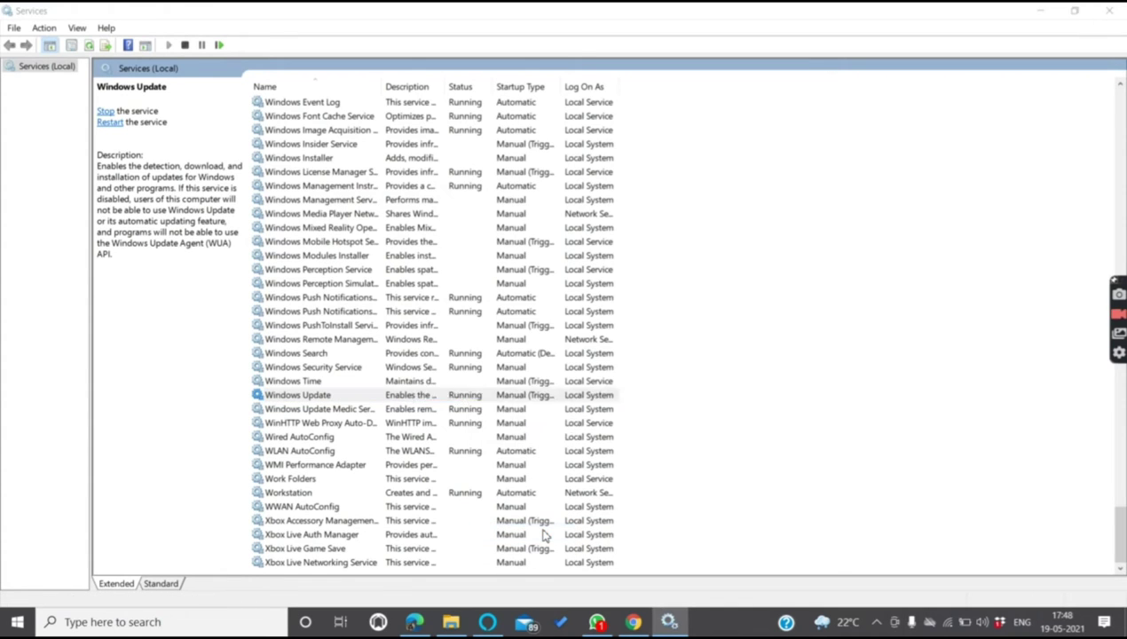
Set the Windows Update startup type to Manual, apply it, and close the properties and the Services console
{"action": "left_click", "coordinate": [537, 298]}
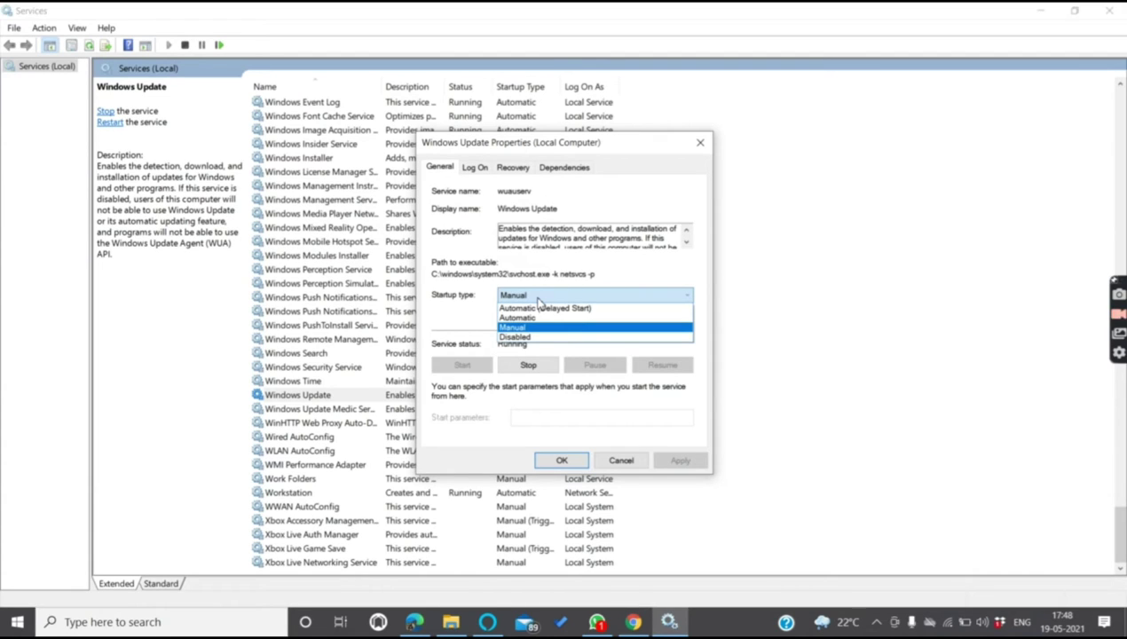
{"action": "left_click", "coordinate": [536, 317]}
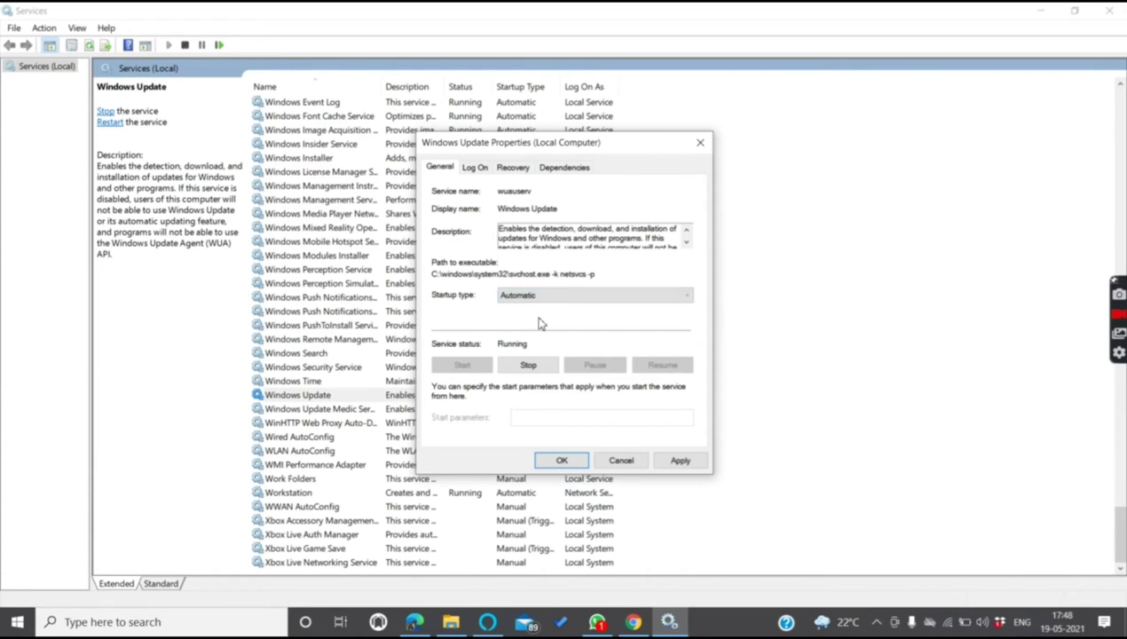
{"action": "left_click", "coordinate": [533, 297]}
{"action": "left_click", "coordinate": [533, 325]}
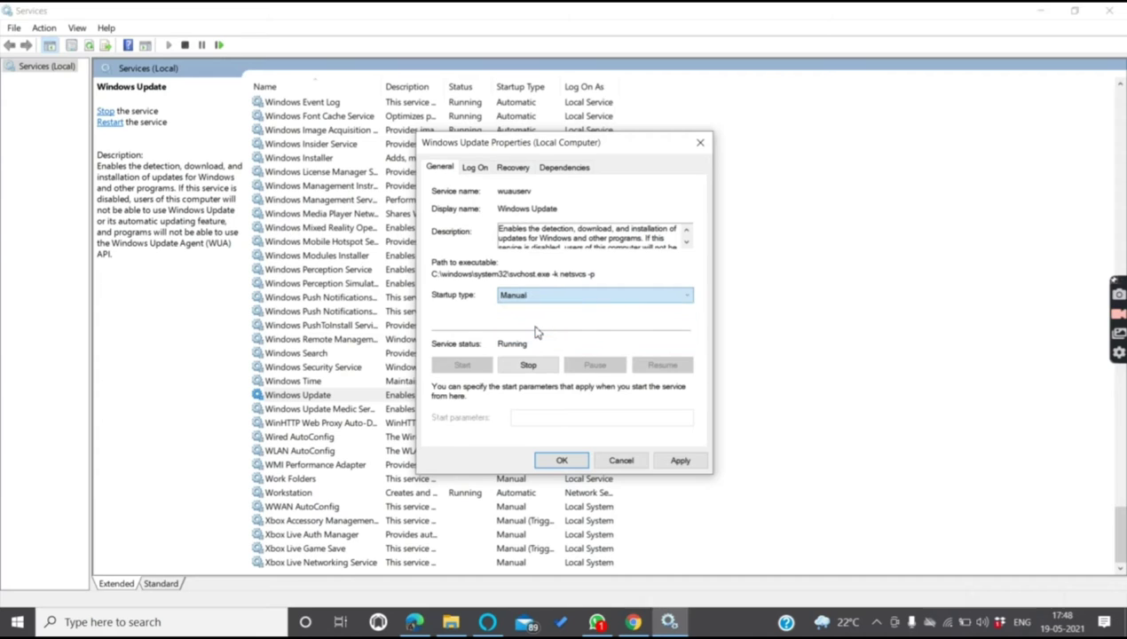
{"action": "left_click", "coordinate": [678, 461]}
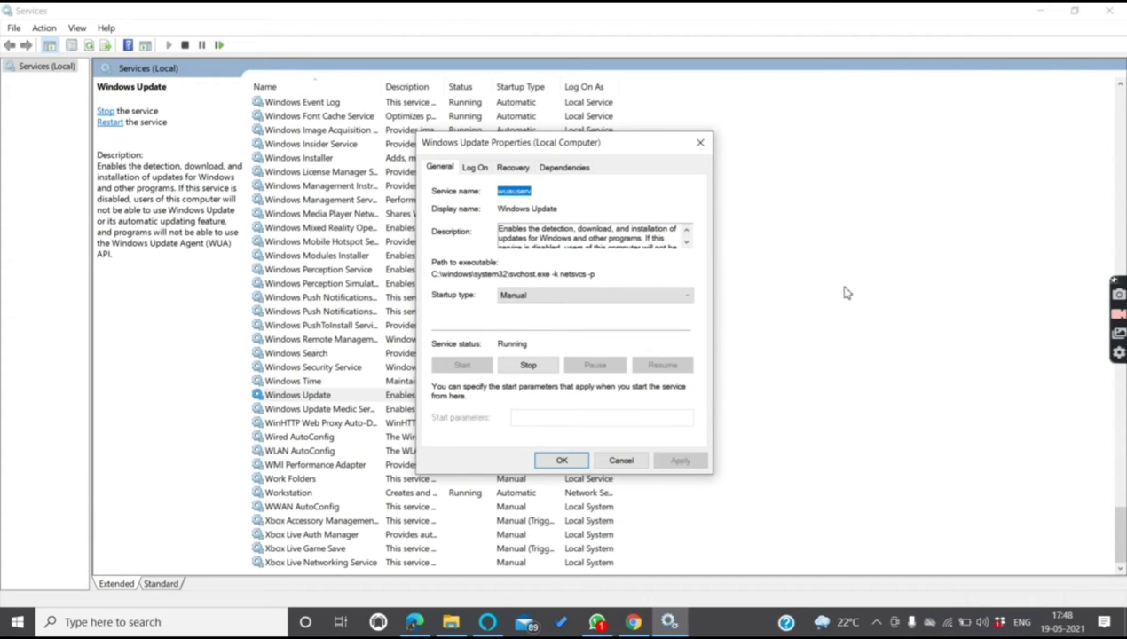
{"action": "left_click", "coordinate": [698, 142]}
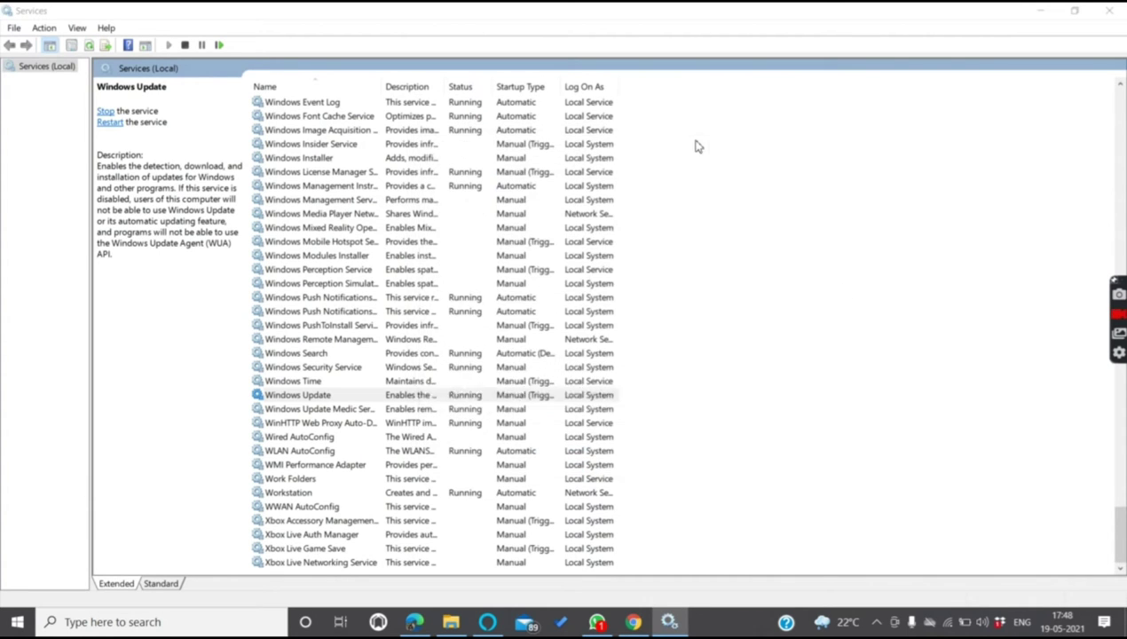
{"action": "left_click", "coordinate": [1108, 10]}
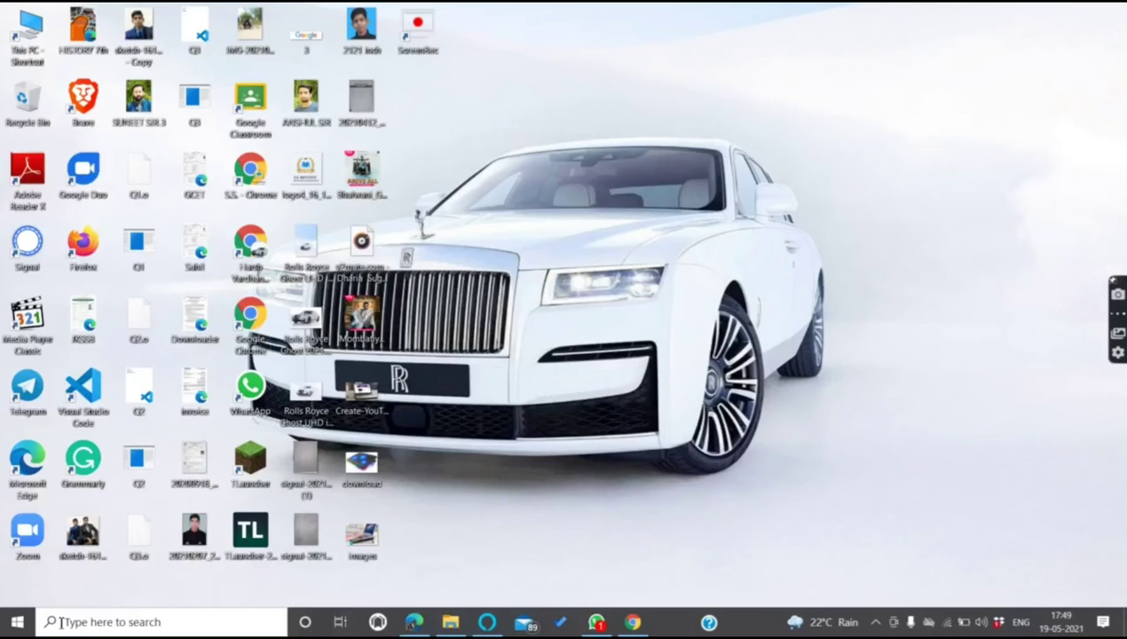
Turn on Storage Sense in the Storage page of the Windows system settings
{"action": "key", "text": "super"}
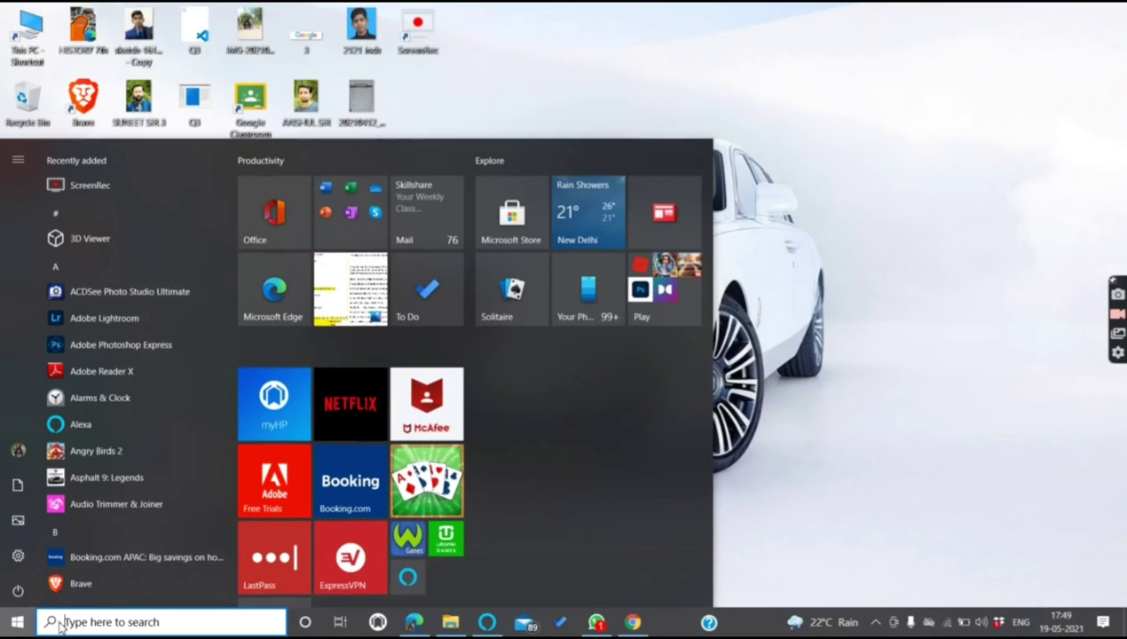
{"action": "mouse_move", "coordinate": [18, 566]}
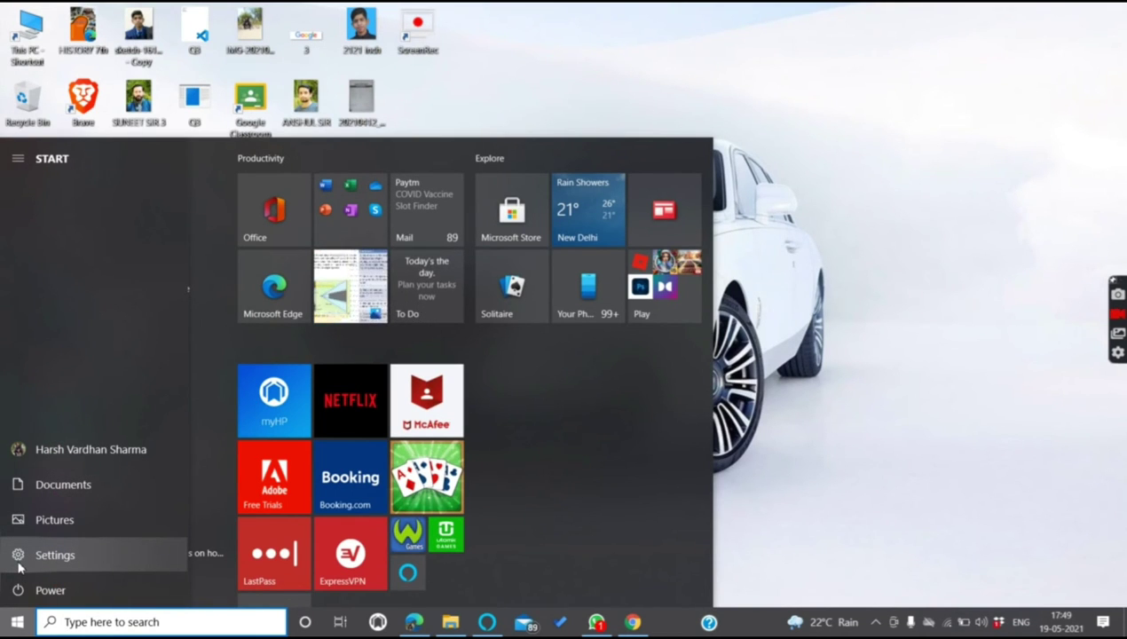
{"action": "left_click", "coordinate": [18, 561]}
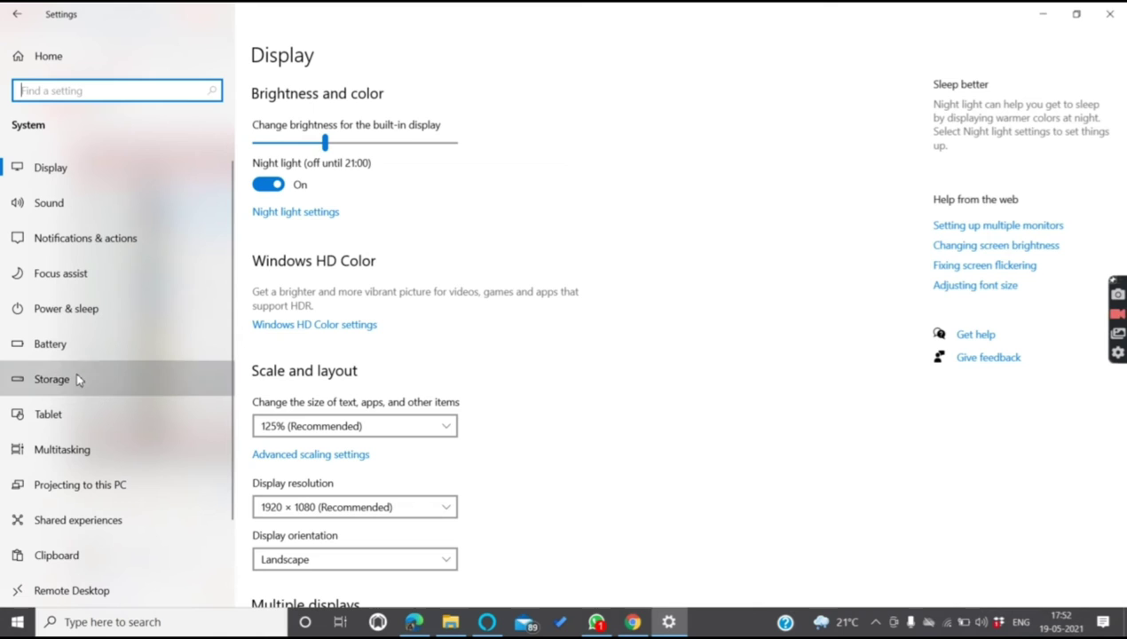
{"action": "left_click", "coordinate": [76, 379]}
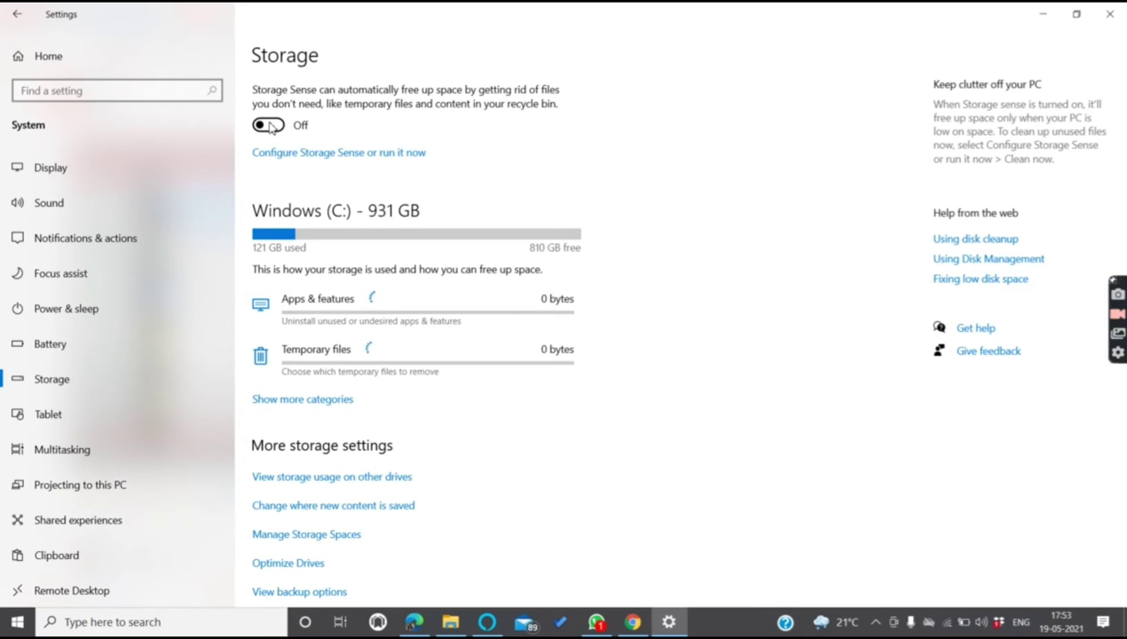
{"action": "left_click", "coordinate": [270, 127]}
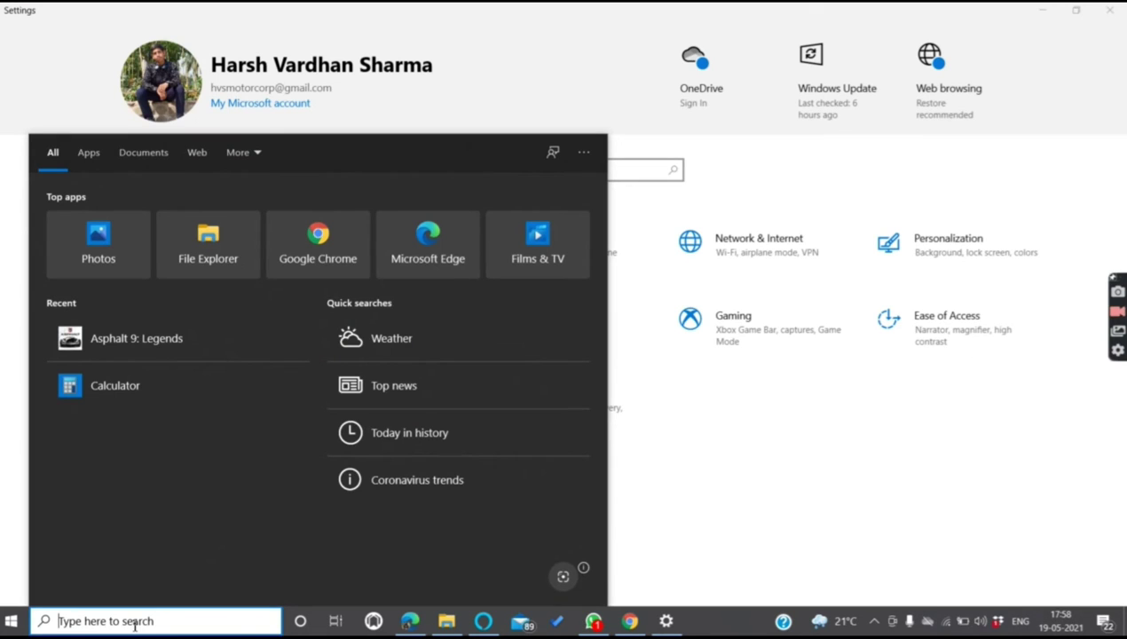
Open Control Panel and go to the System page within System and Security
{"action": "type", "text": "co"}
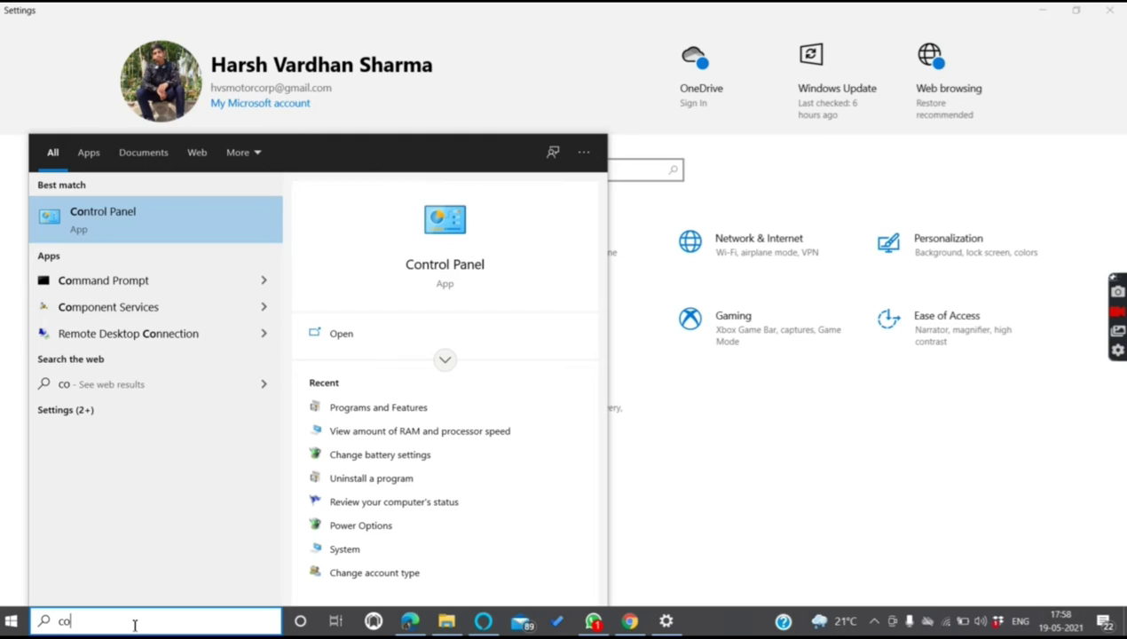
{"action": "type", "text": "ntro"}
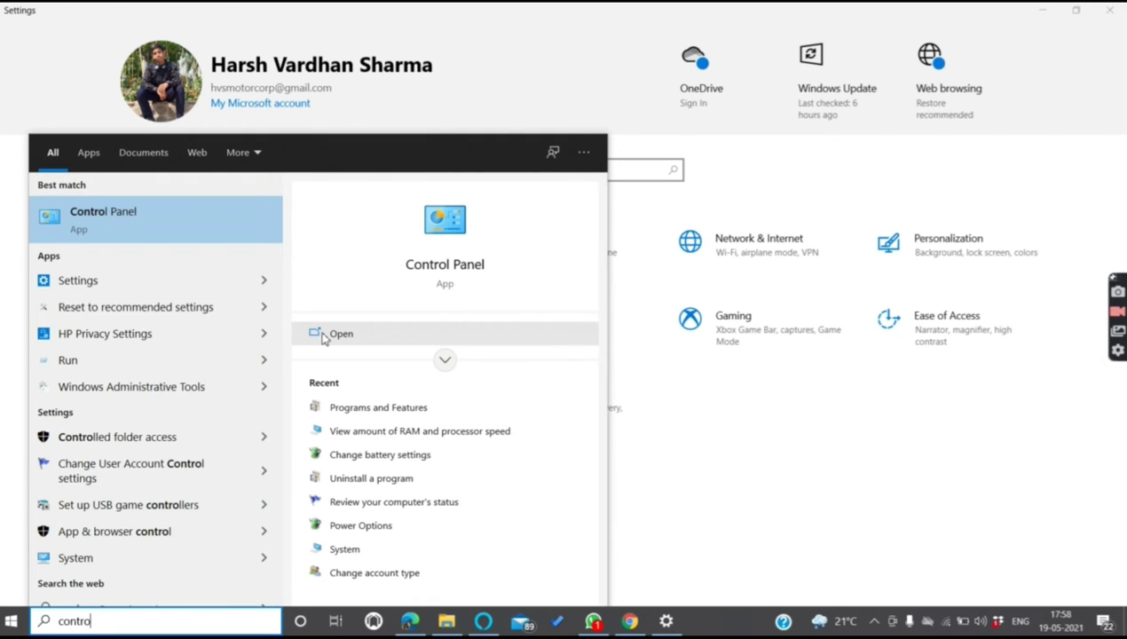
{"action": "left_click", "coordinate": [335, 334]}
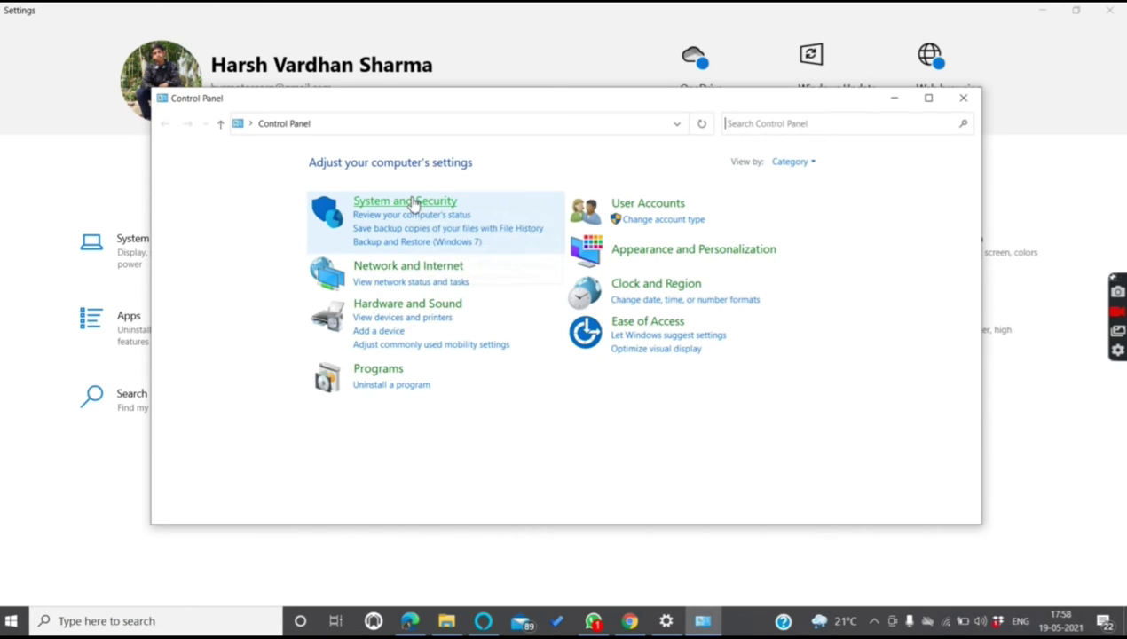
{"action": "left_click", "coordinate": [412, 203]}
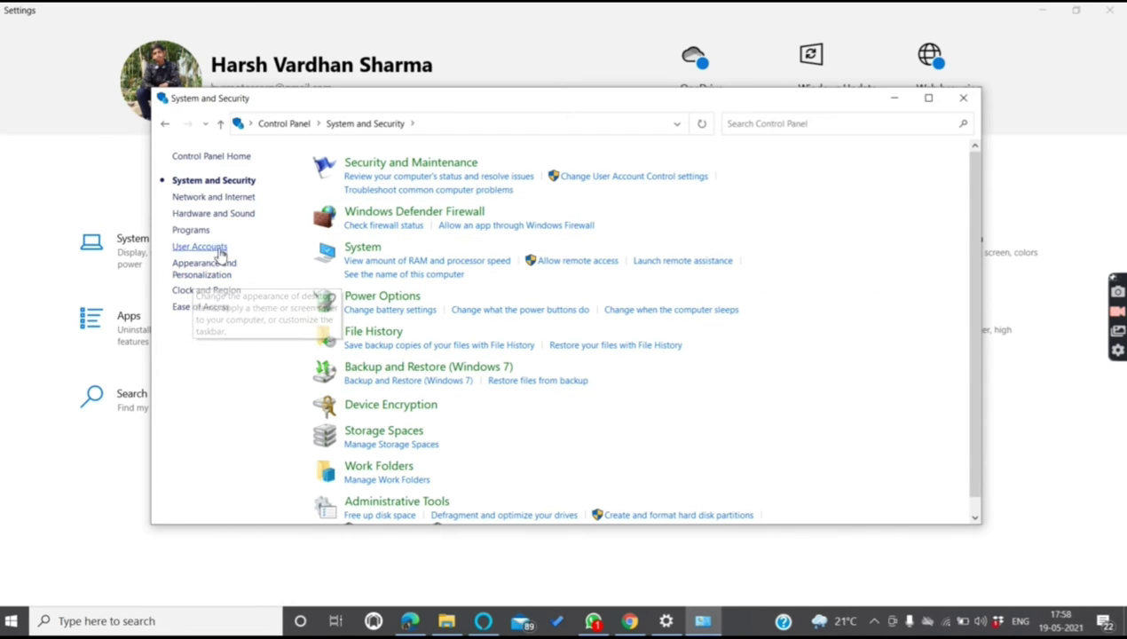
{"action": "left_click", "coordinate": [362, 248]}
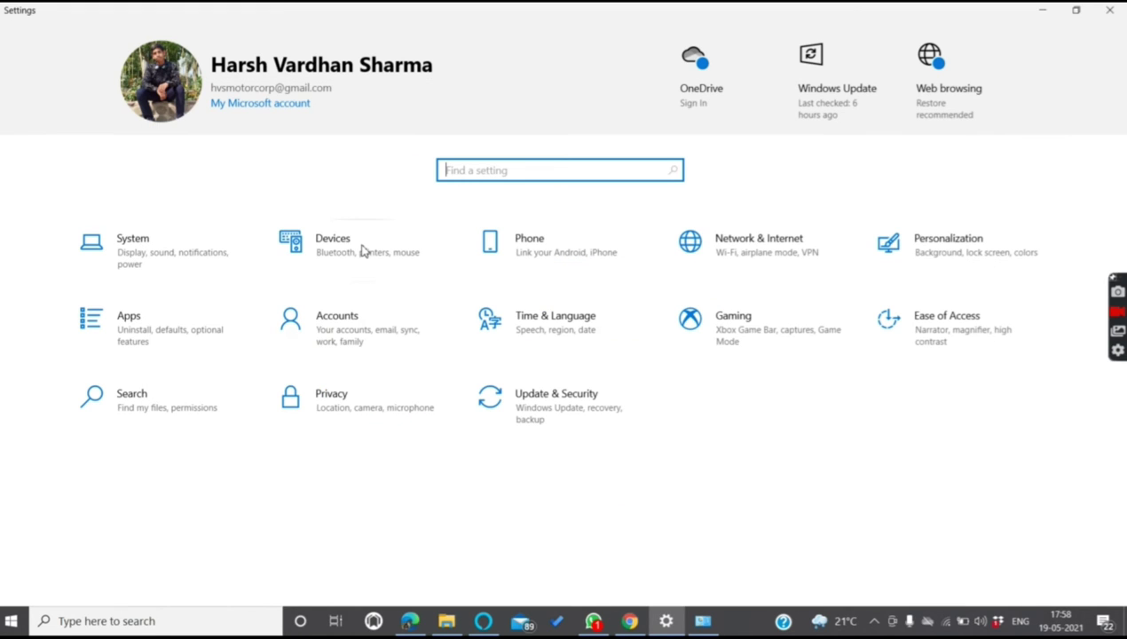
Open the advanced system settings and bring up the Performance Options for visual effects
{"action": "mouse_move", "coordinate": [701, 620]}
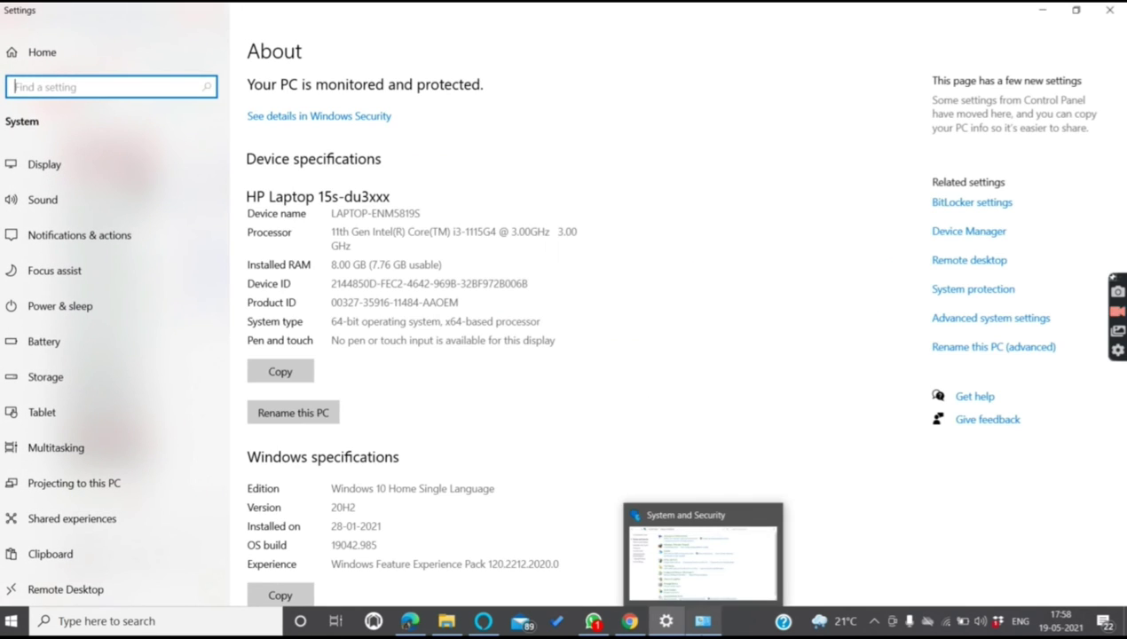
{"action": "left_click", "coordinate": [946, 323]}
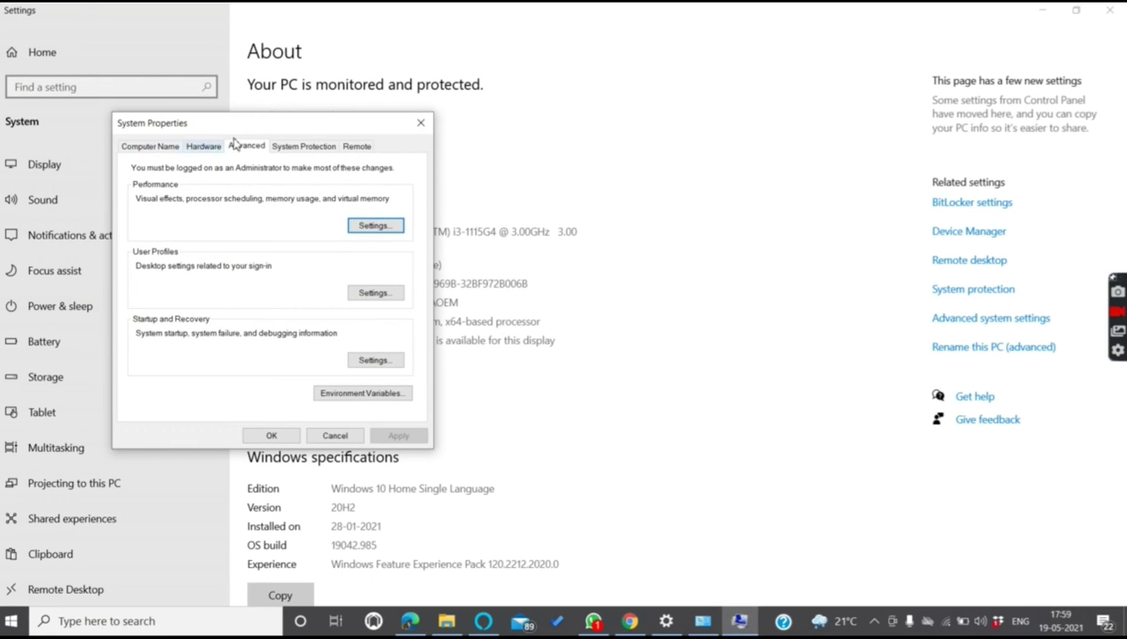
{"action": "left_click", "coordinate": [373, 227]}
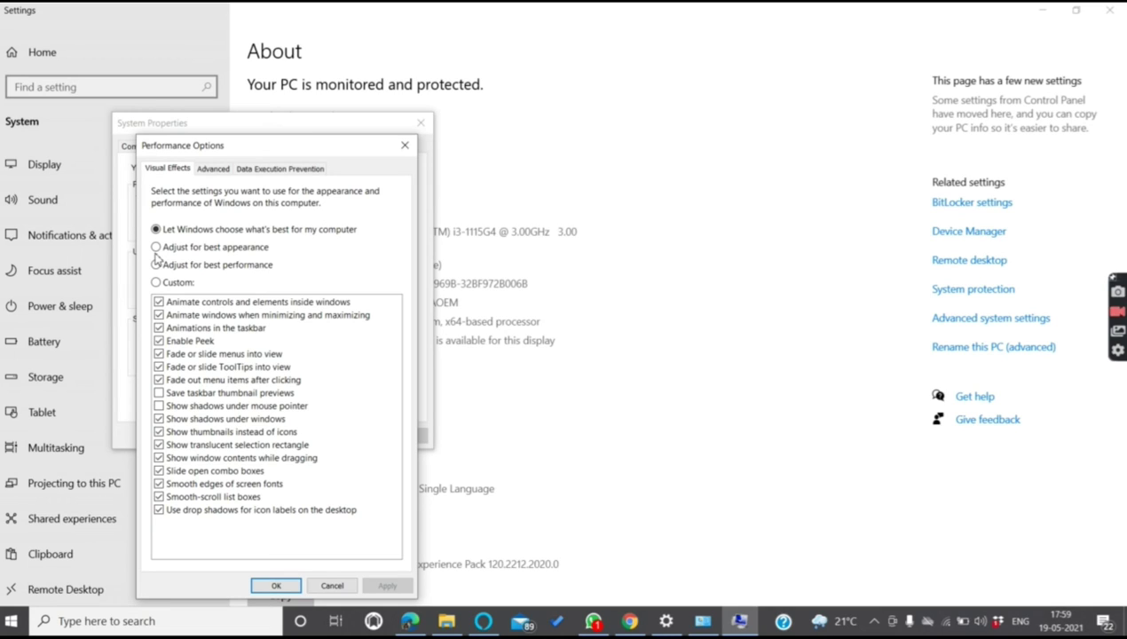
Choose Custom visual effects and disable the animations, Peek, menu and ToolTip fades, shadows under windows and the translucent selection rectangle
{"action": "left_click", "coordinate": [155, 282]}
{"action": "left_click", "coordinate": [158, 302]}
{"action": "left_click", "coordinate": [158, 315]}
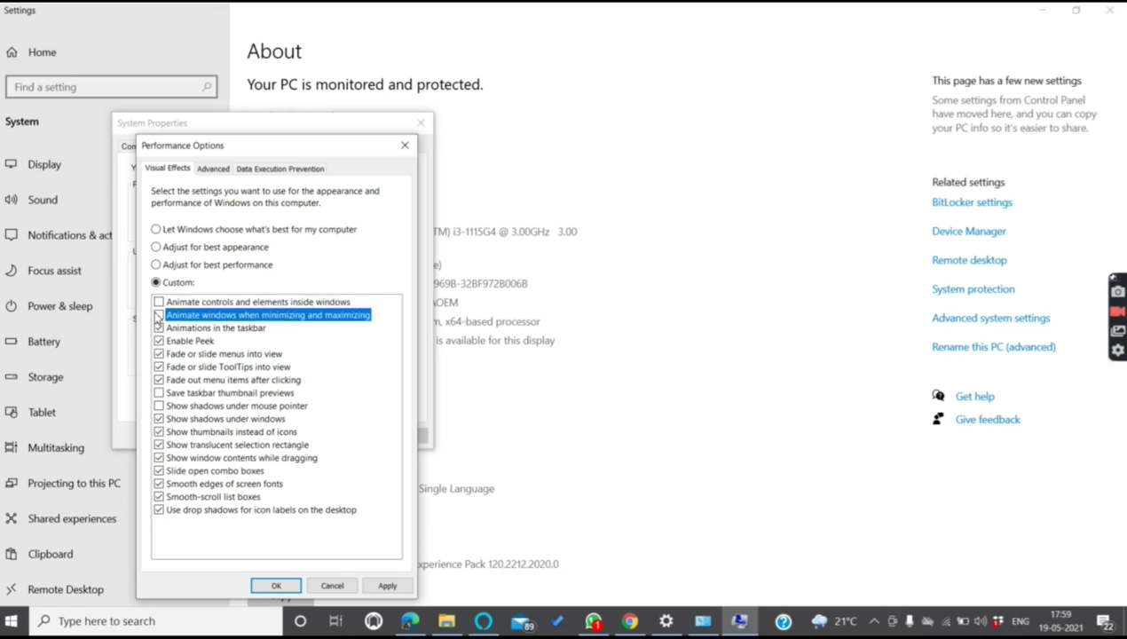
{"action": "left_click", "coordinate": [158, 328]}
{"action": "left_click", "coordinate": [158, 341]}
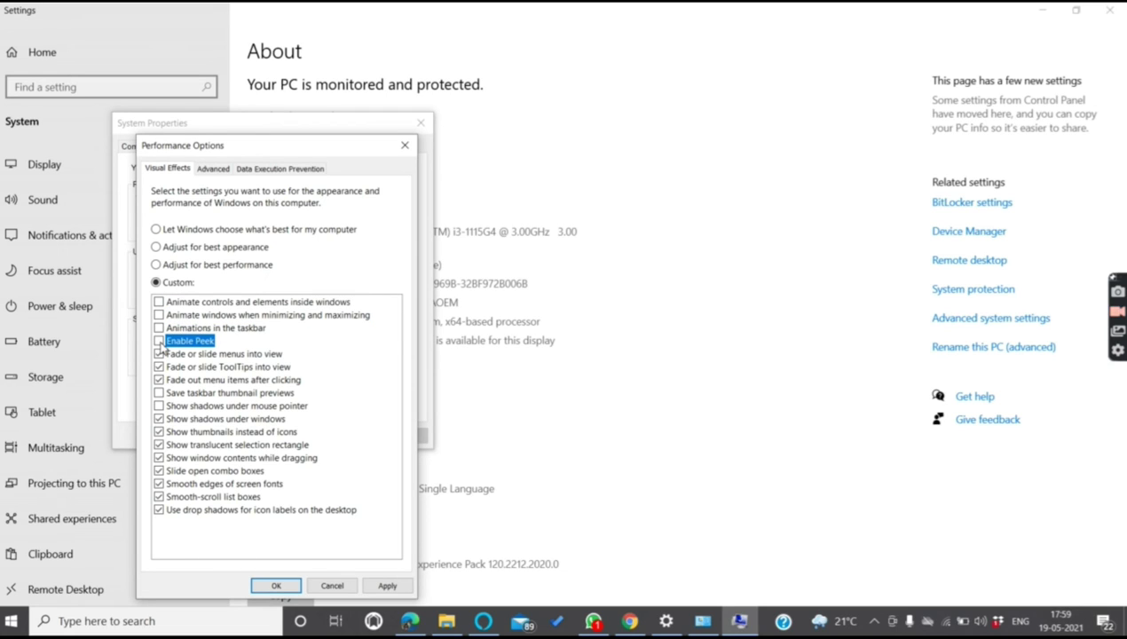
{"action": "left_click", "coordinate": [159, 353]}
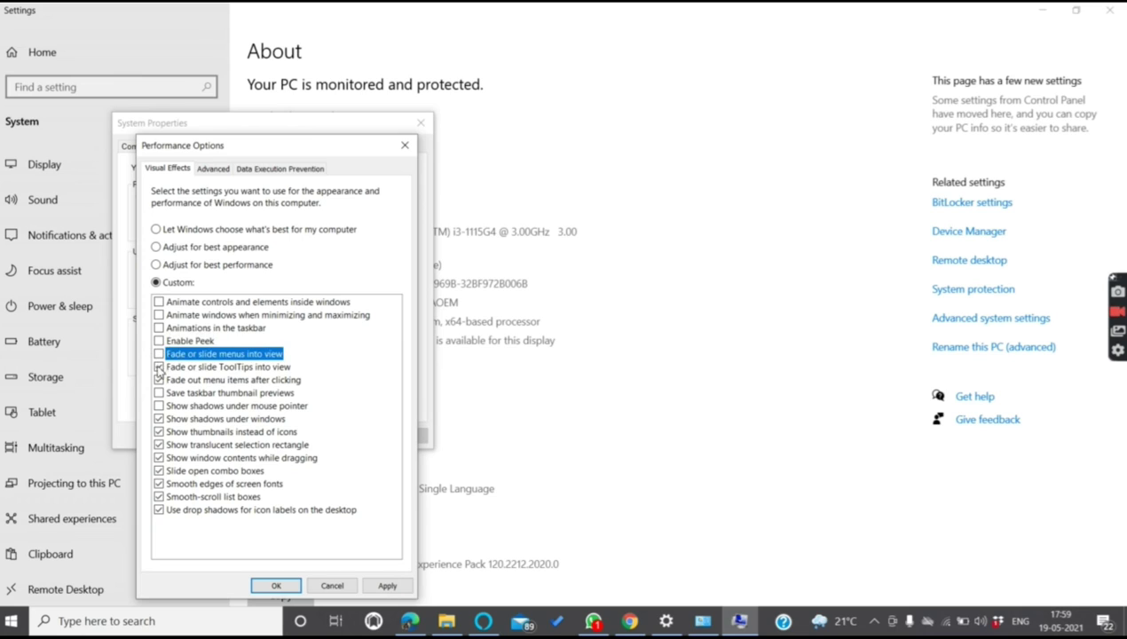
{"action": "left_click", "coordinate": [159, 368]}
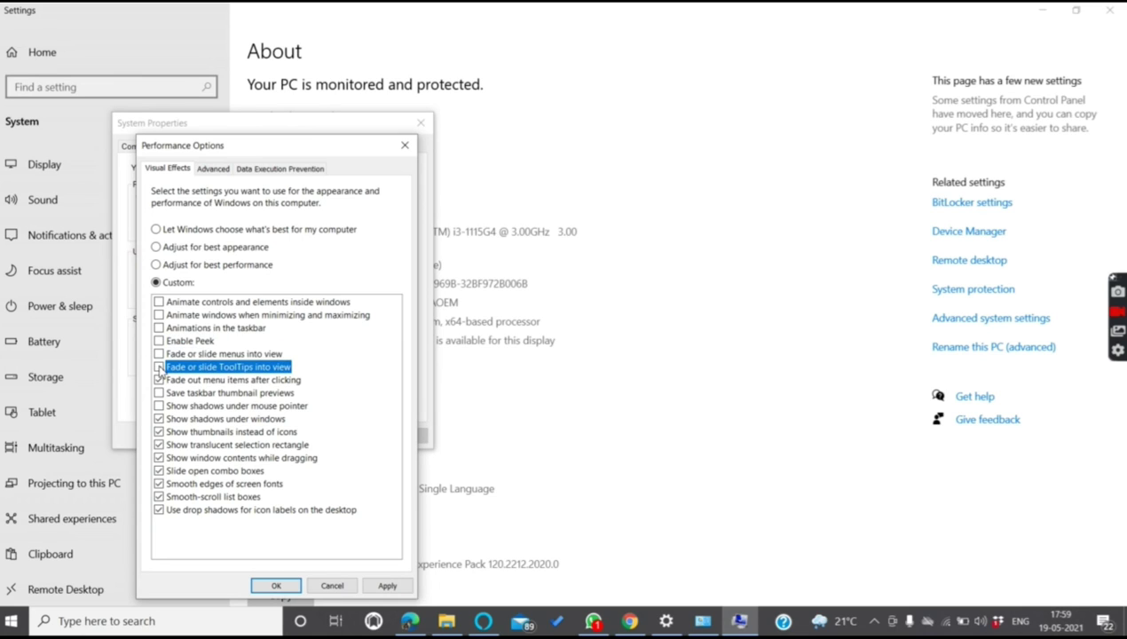
{"action": "left_click", "coordinate": [158, 419]}
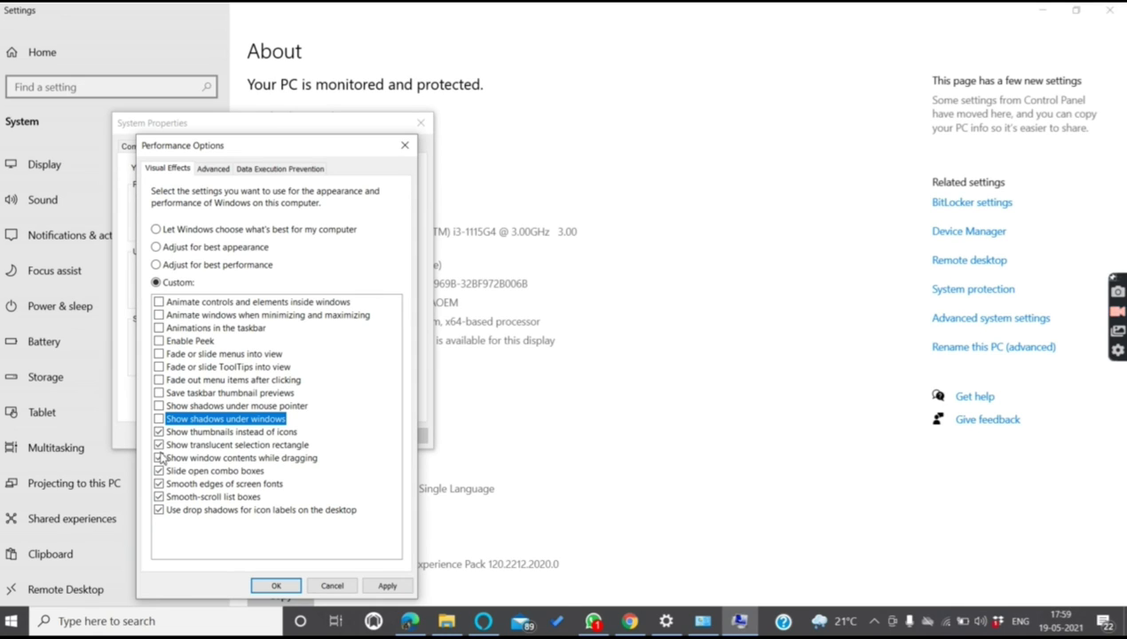
{"action": "left_click", "coordinate": [159, 445]}
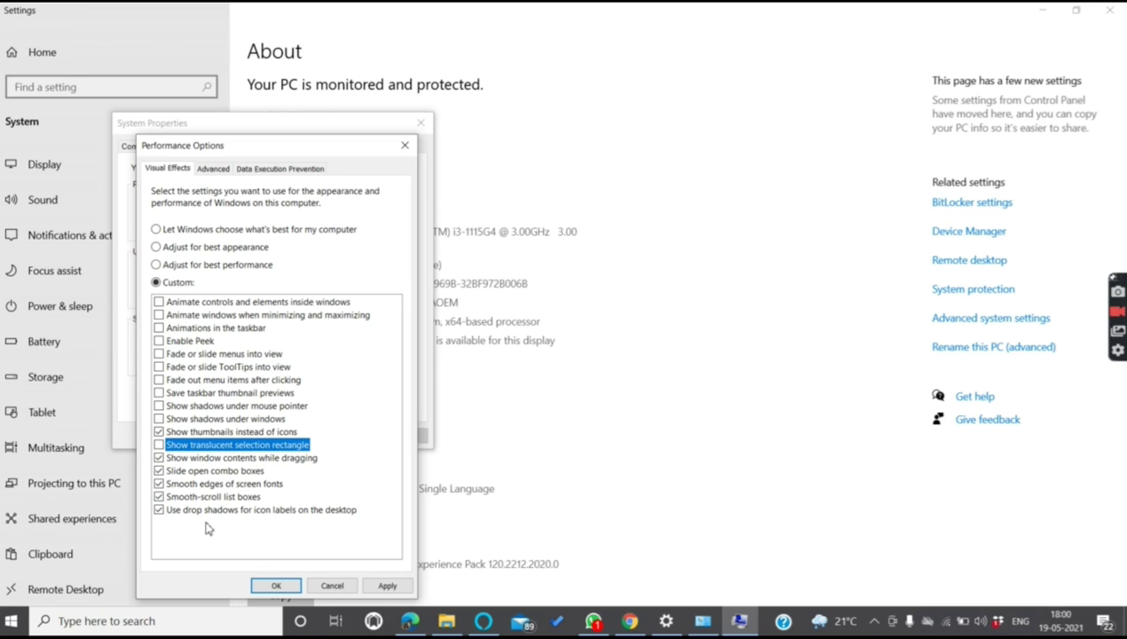
Disable icon label drop shadows, smooth-scroll list boxes, font smoothing, sliding combo boxes, window contents while dragging and thumbnails, and apply the changes
{"action": "left_click", "coordinate": [160, 511]}
{"action": "left_click", "coordinate": [159, 497]}
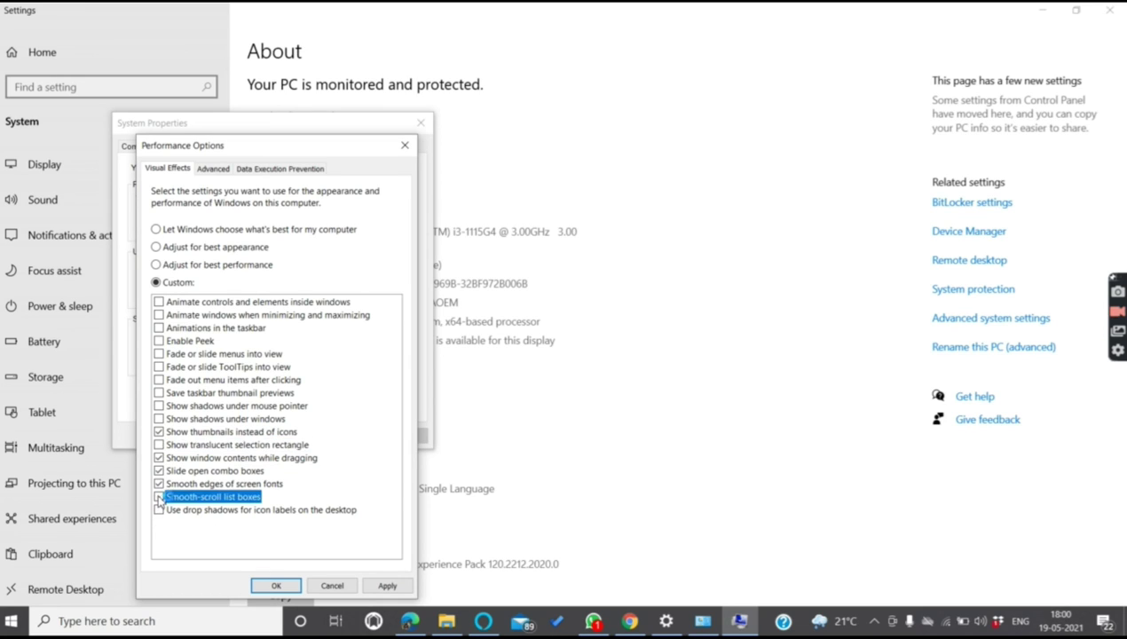
{"action": "left_click", "coordinate": [160, 483]}
{"action": "left_click", "coordinate": [160, 471]}
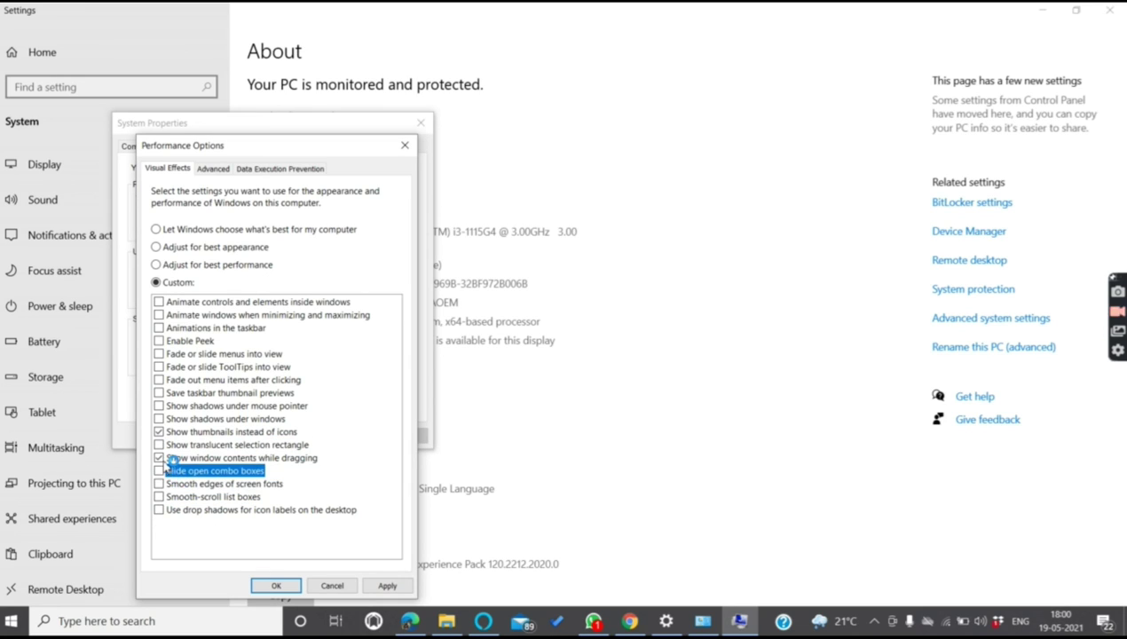
{"action": "left_click", "coordinate": [160, 458]}
{"action": "left_click", "coordinate": [160, 432]}
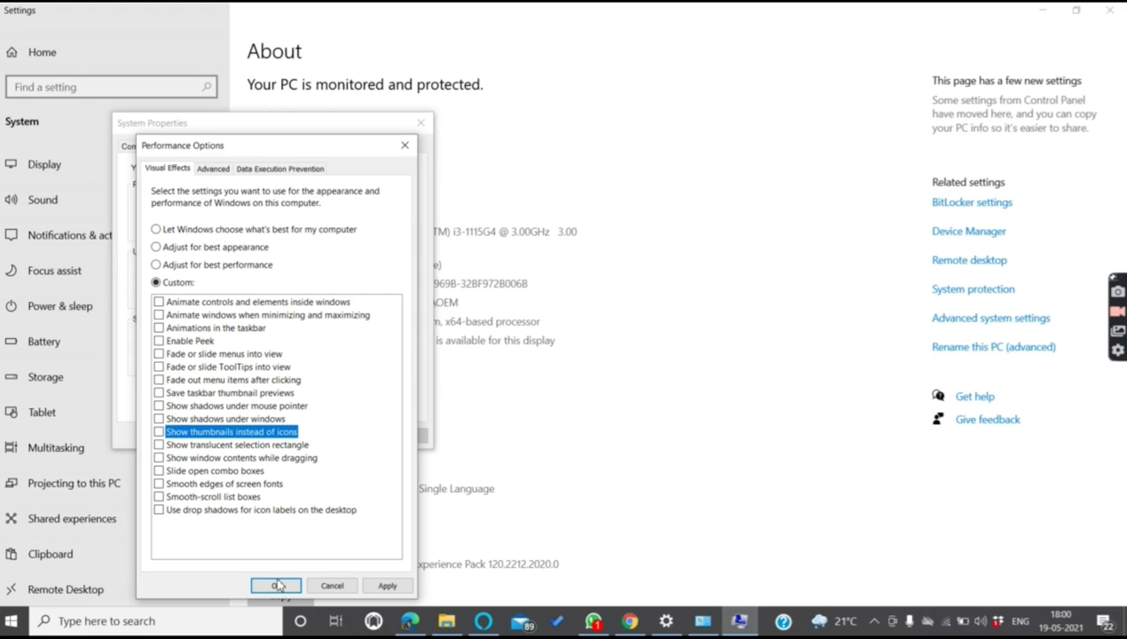
{"action": "left_click", "coordinate": [381, 587]}
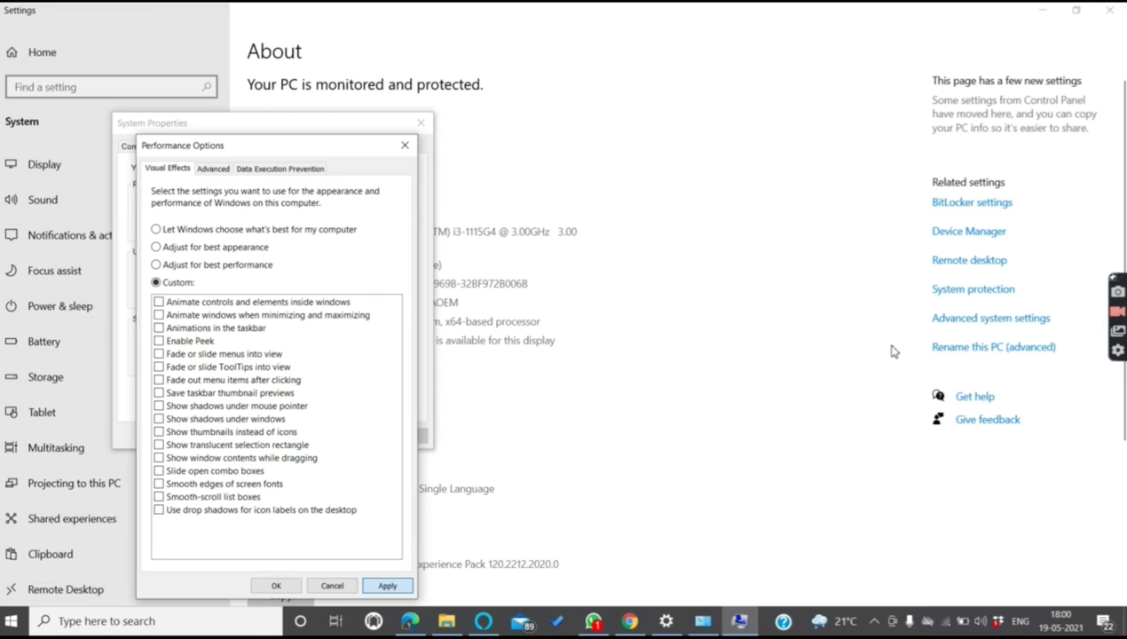